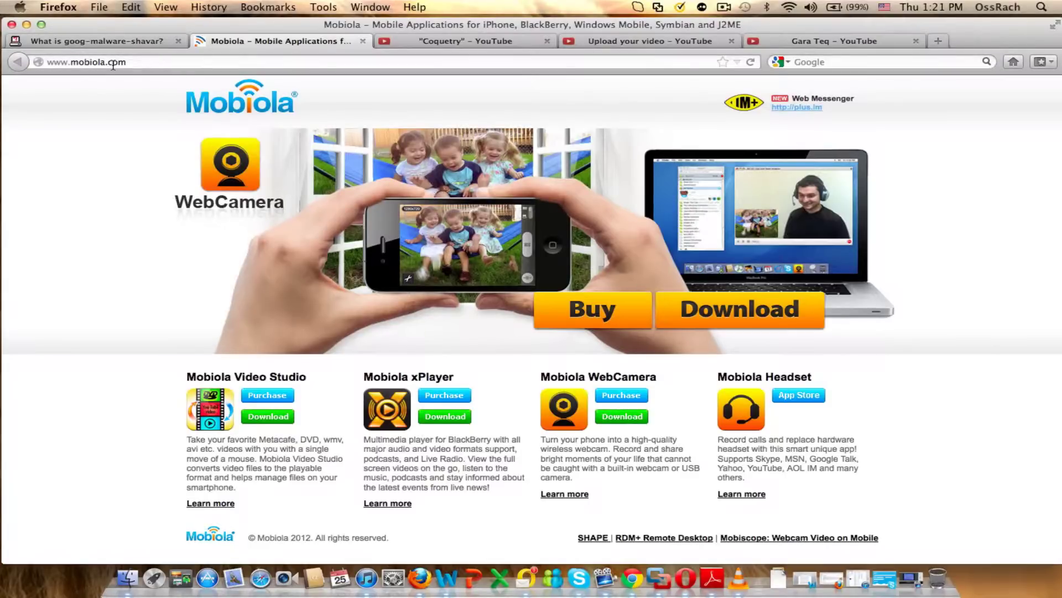
- Reload the Mobiola home page in Firefox
left_click(136, 63)
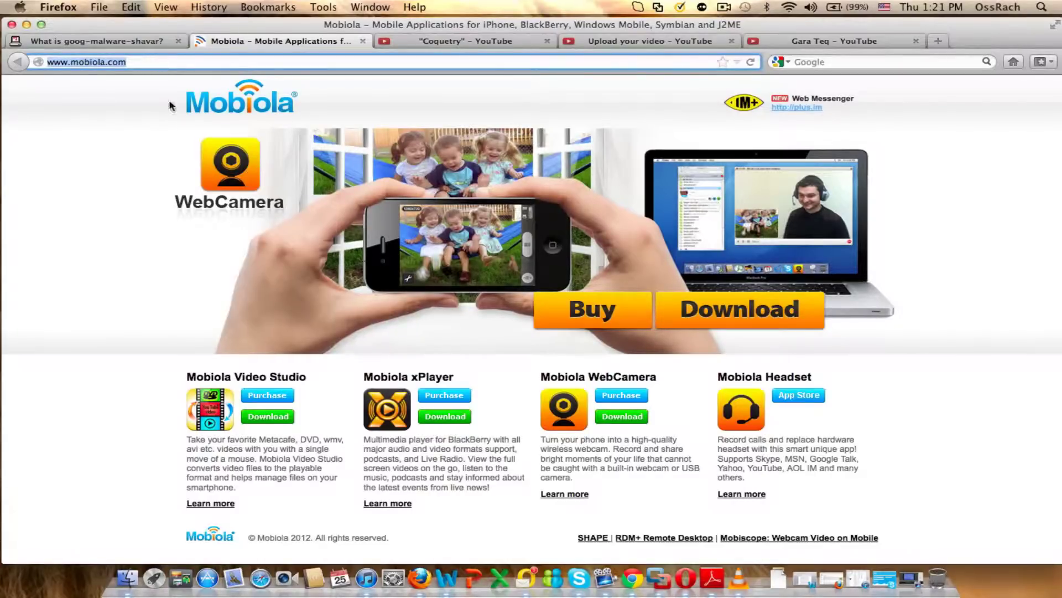
left_click(81, 219)
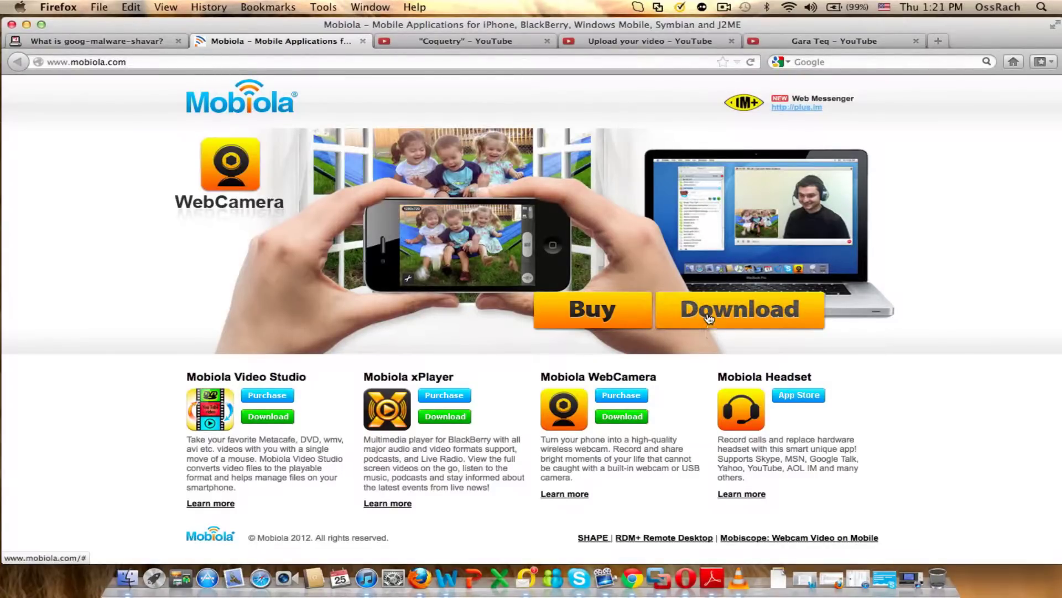
left_click(510, 61)
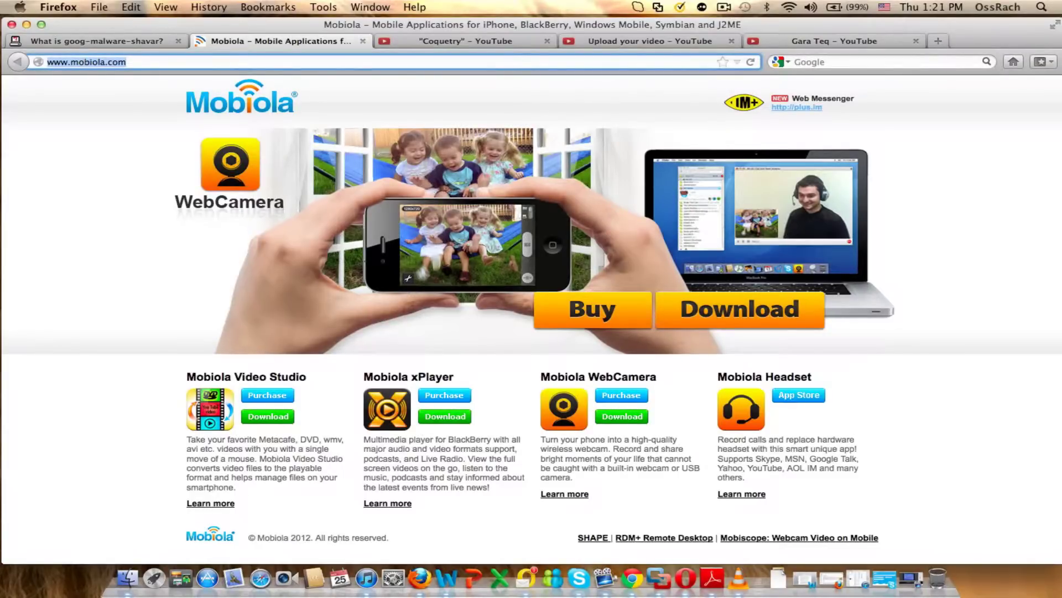
key("Return")
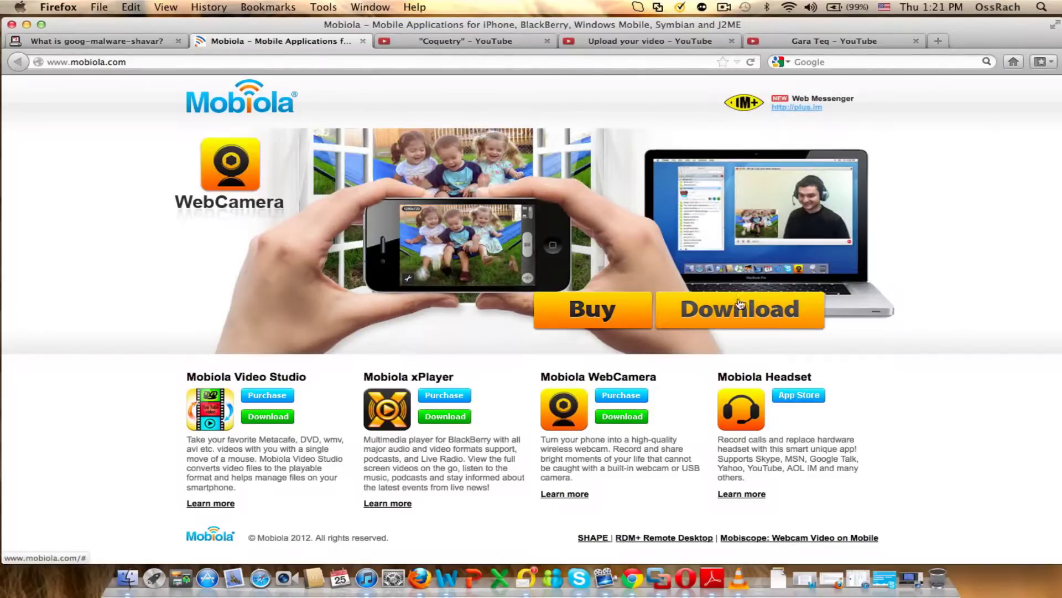
- Choose the iPhone version and save its zip archive to the Desktop
left_click(768, 310)
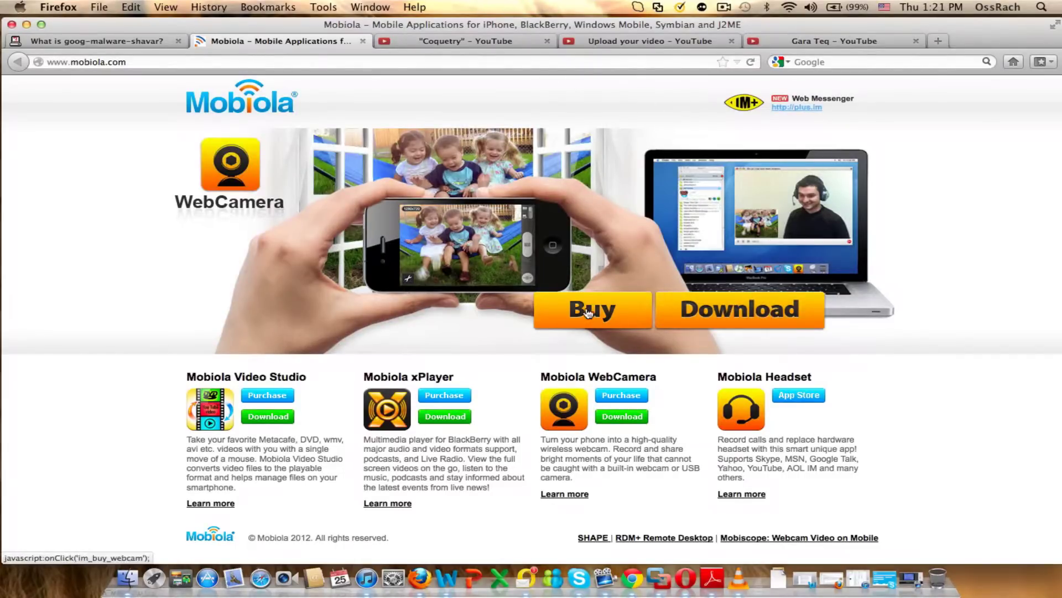
left_click(773, 311)
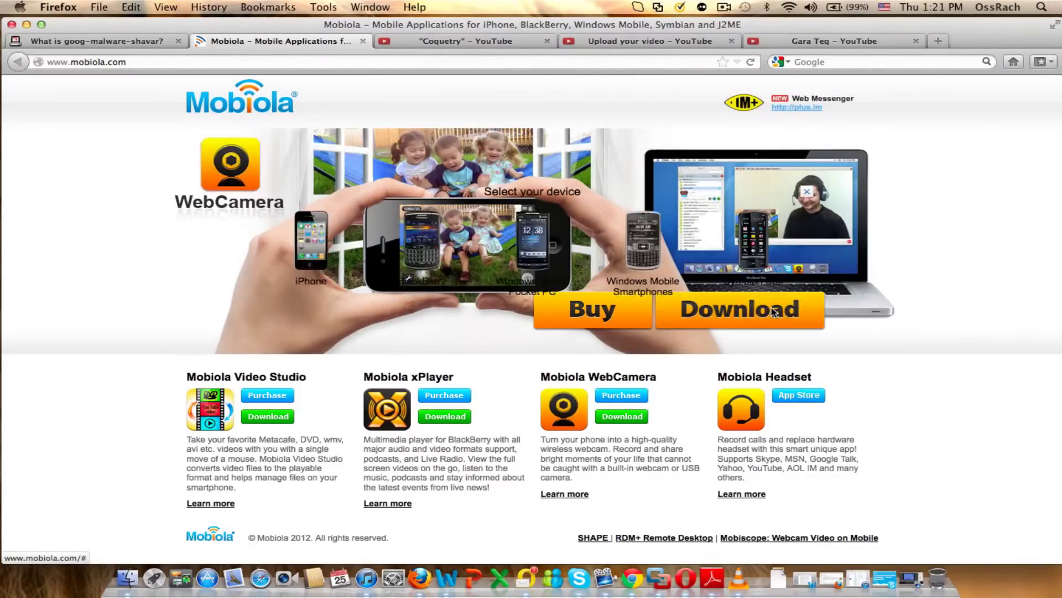
left_click(313, 245)
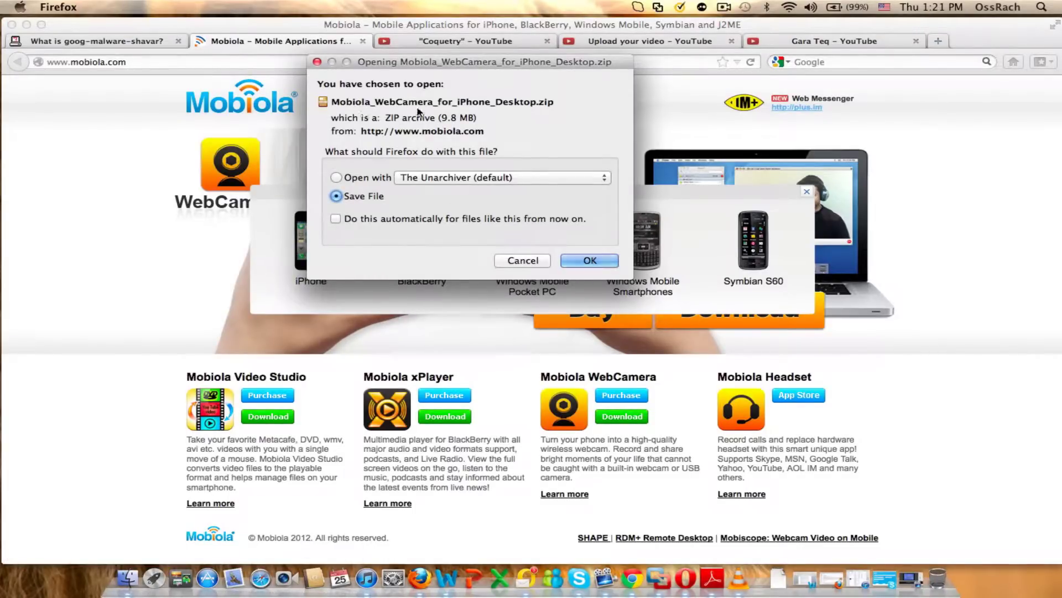
left_click(591, 262)
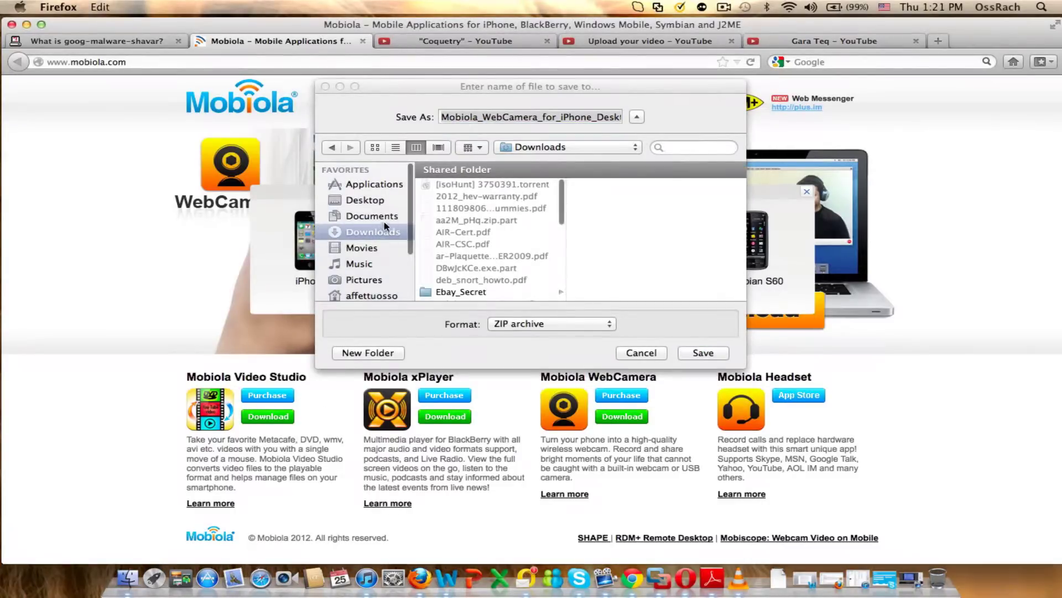
left_click(378, 201)
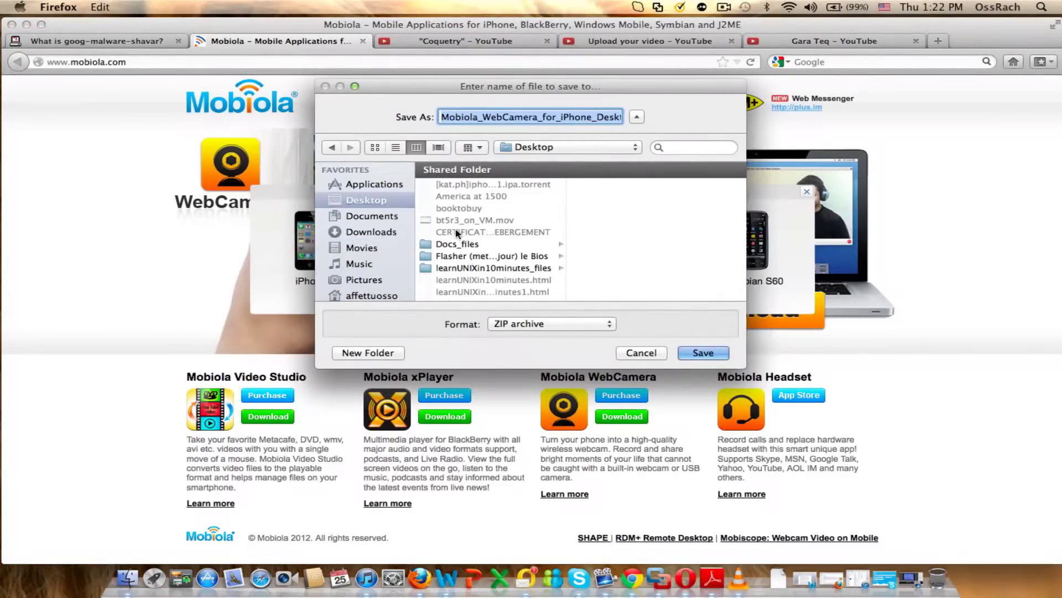
left_click(715, 355)
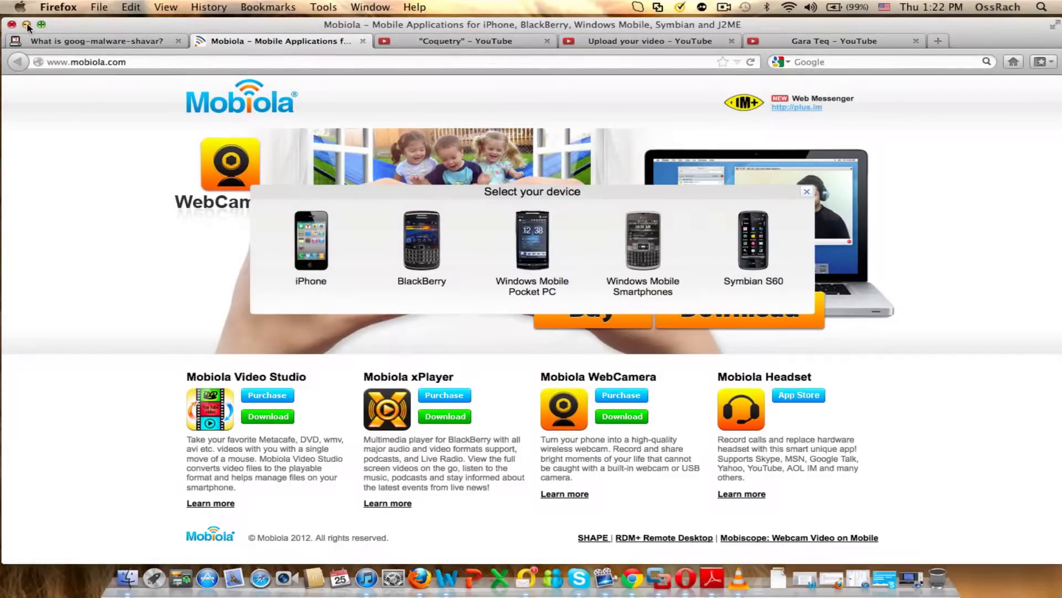
- Minimize Firefox, extract the Mobiola zip with The Unarchiver, and place its folder beside it
left_click(26, 25)
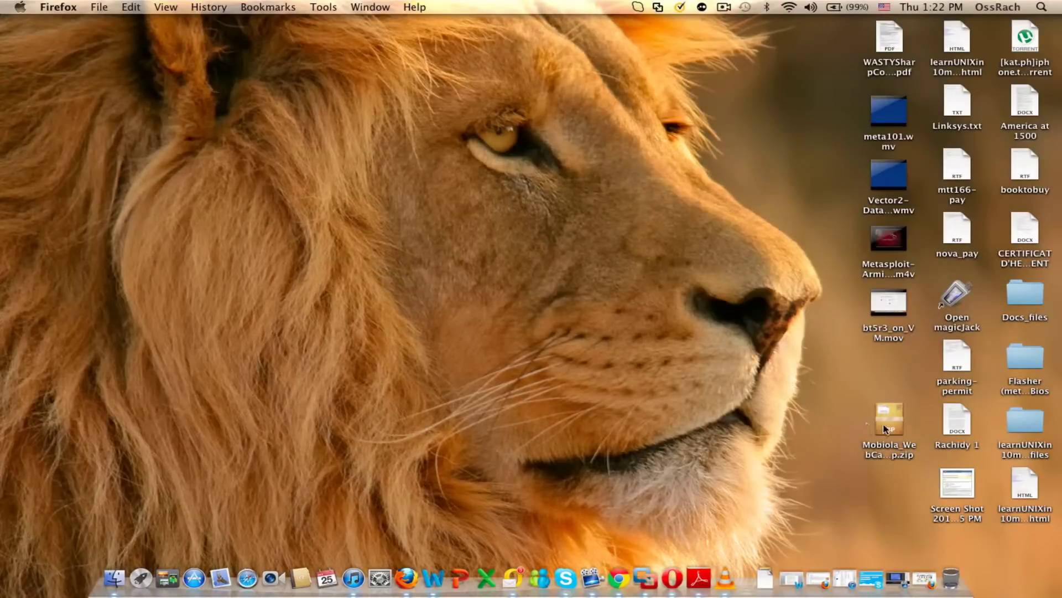
left_click(899, 428)
left_click_drag(899, 428, 465, 224)
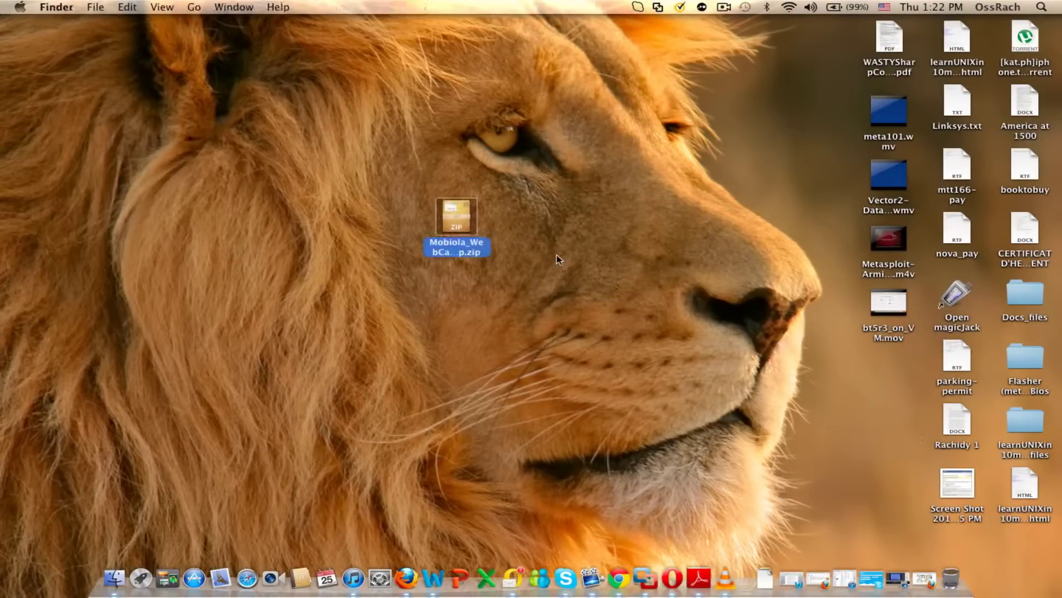
right_click(456, 211)
mouse_move(498, 226)
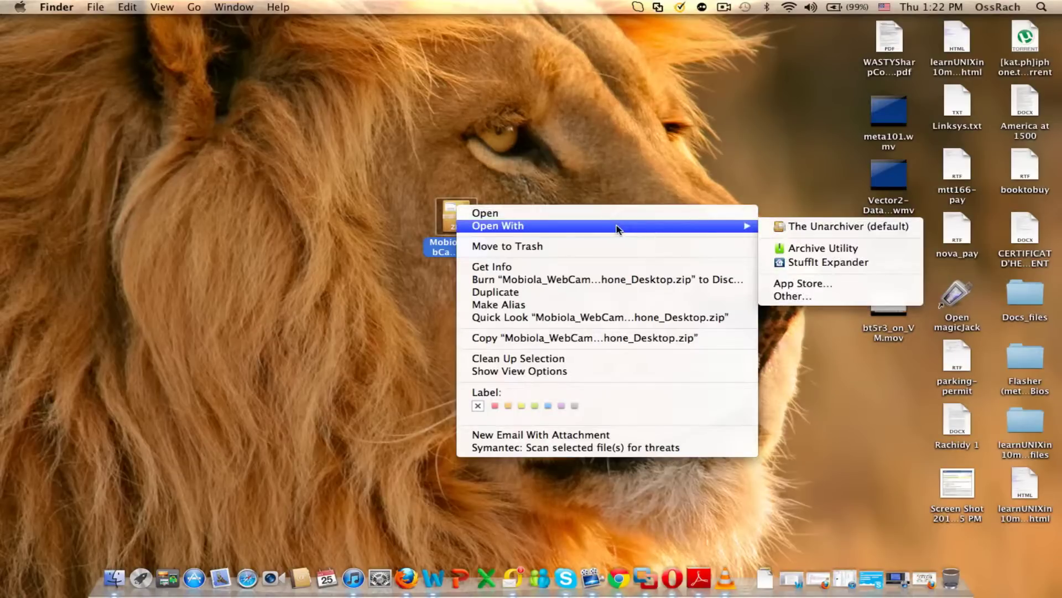
left_click(784, 231)
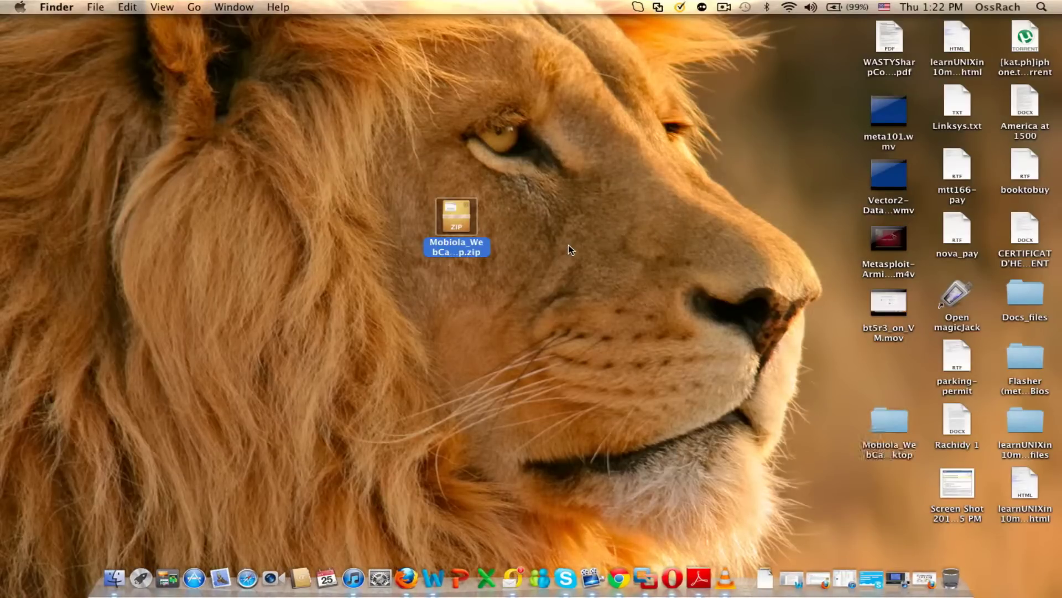
left_click_drag(888, 422, 549, 232)
- Open the extracted folder, widen its window, and mount Mobiola WebCamera for iPhone v2.3.0.46.dmg
double_click(548, 232)
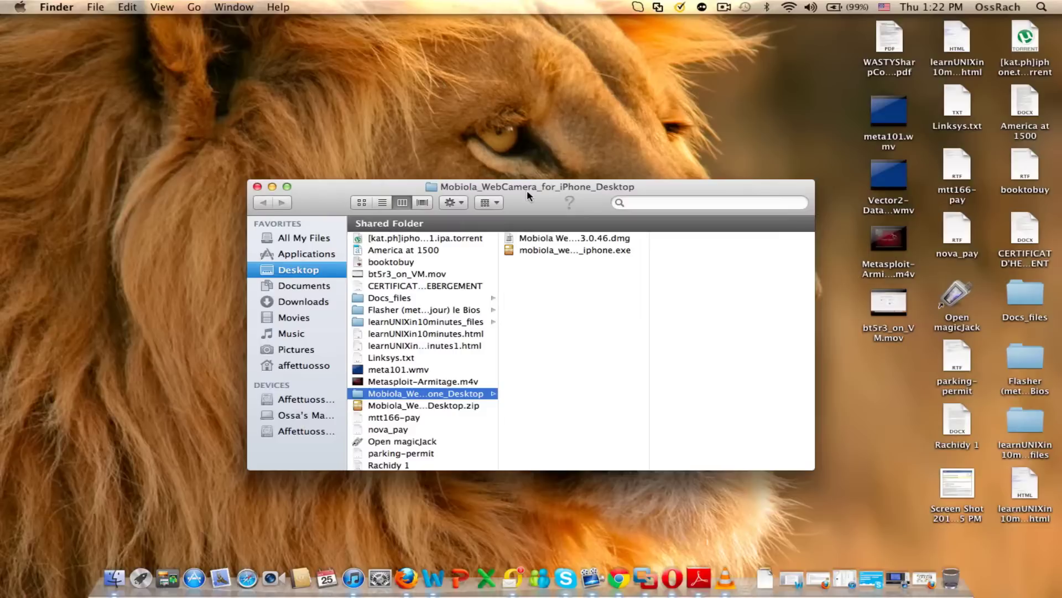
left_click_drag(527, 193, 321, 28)
left_click(79, 23)
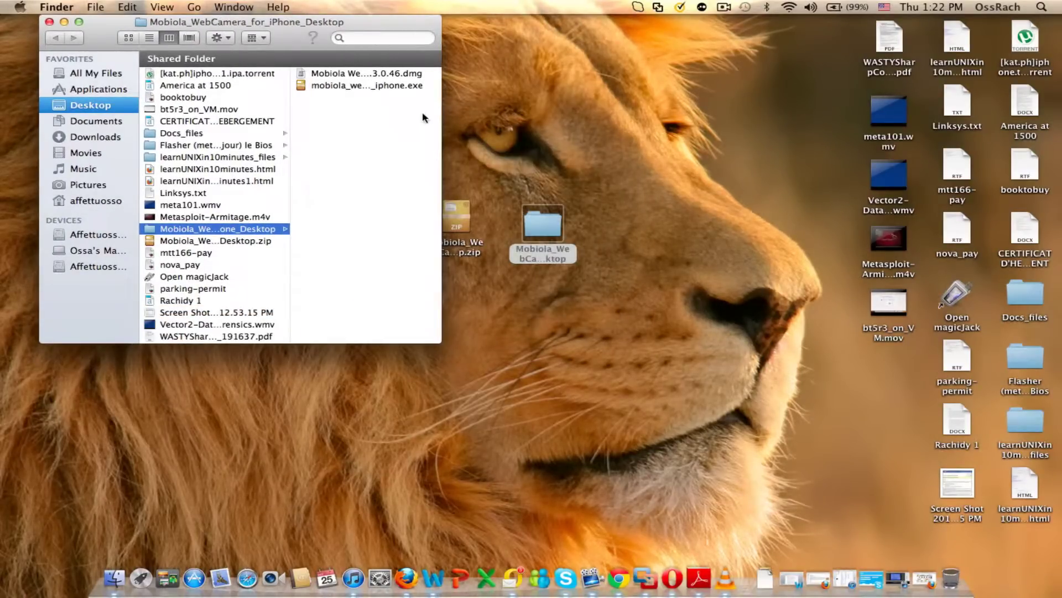
left_click_drag(440, 137, 855, 148)
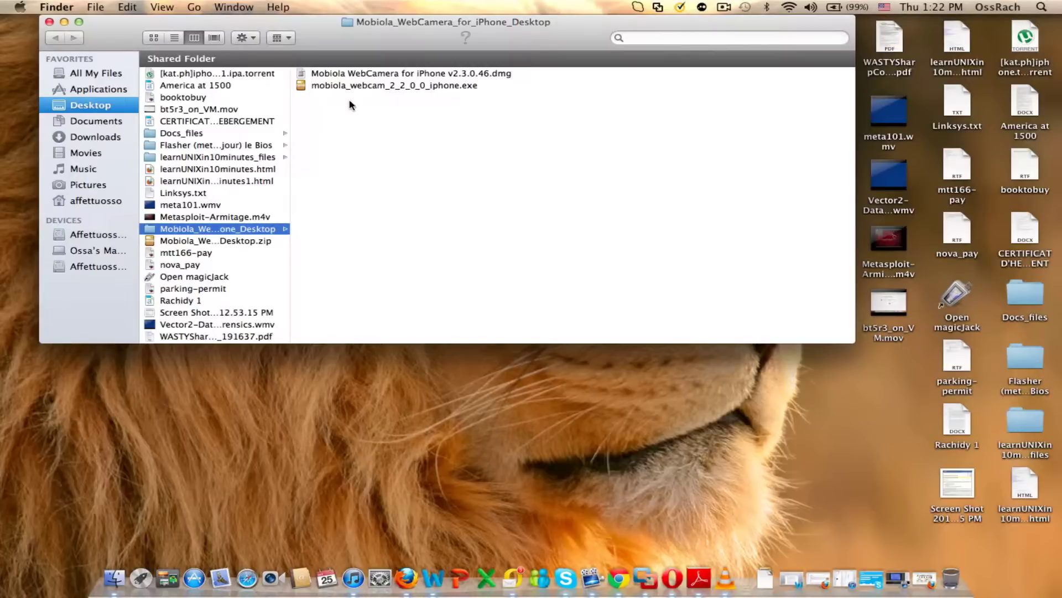
left_click(369, 75)
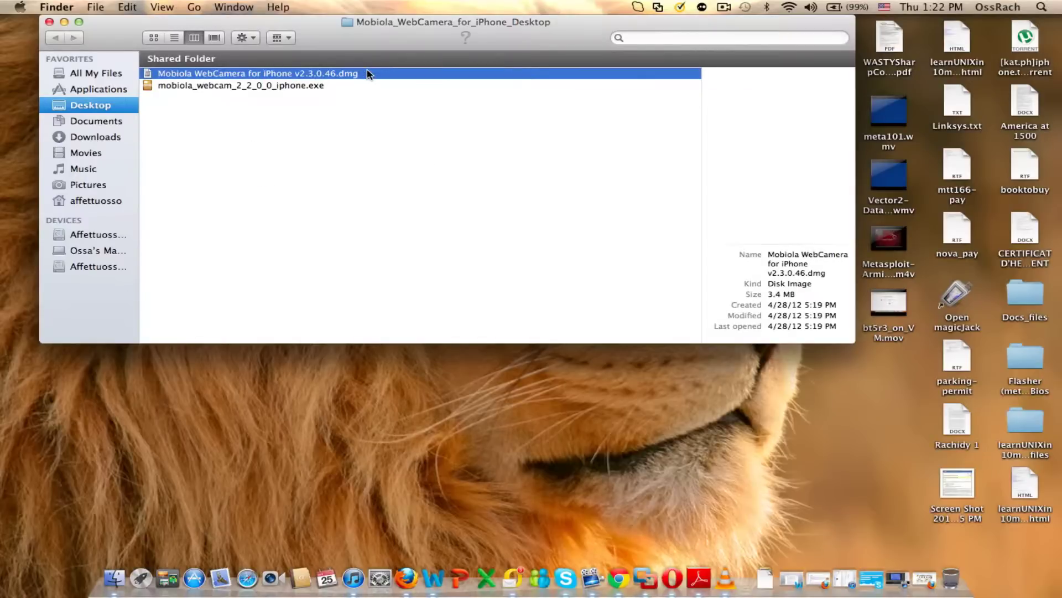
double_click(368, 75)
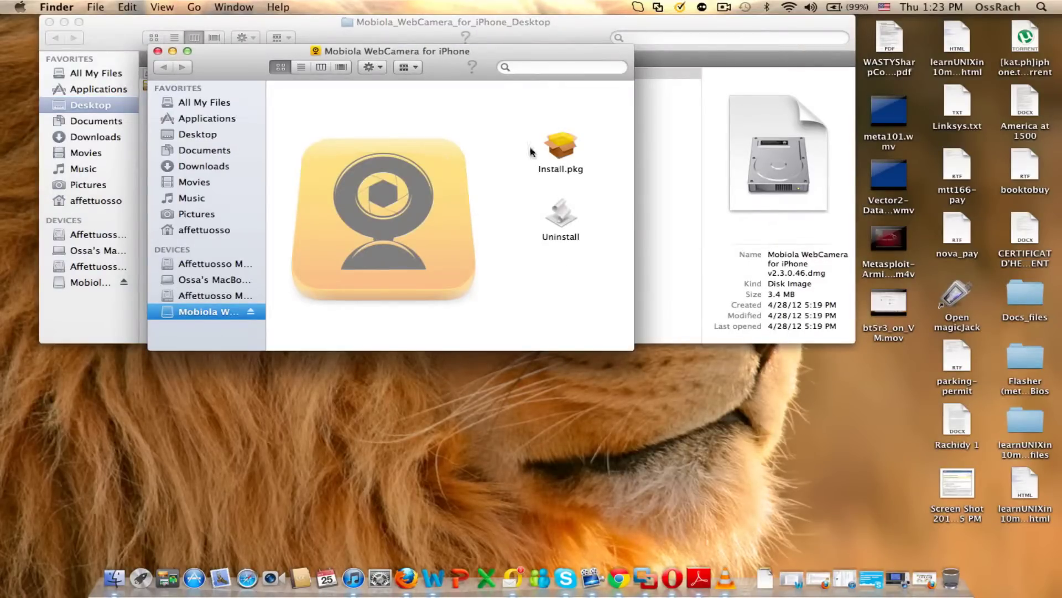
- Launch Install.pkg from the mounted disk image and move the installer window
left_click(566, 155)
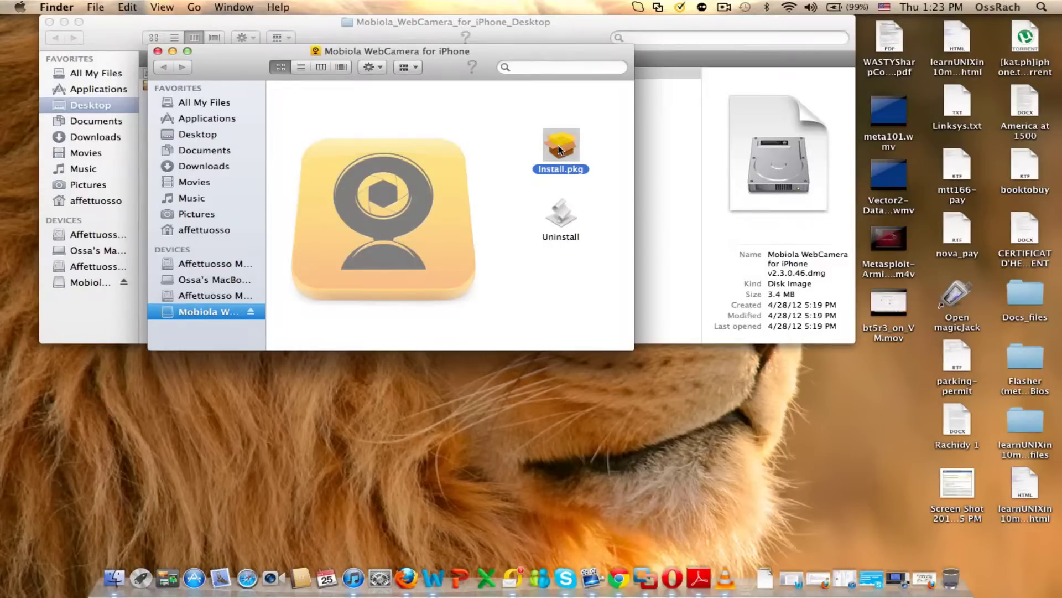
double_click(559, 151)
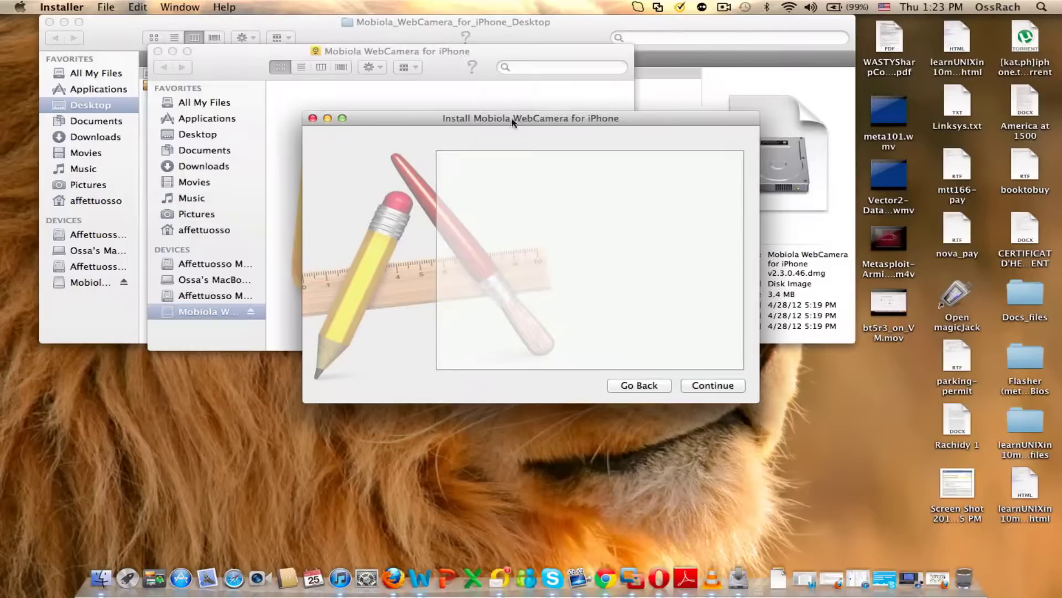
left_click_drag(514, 121, 433, 62)
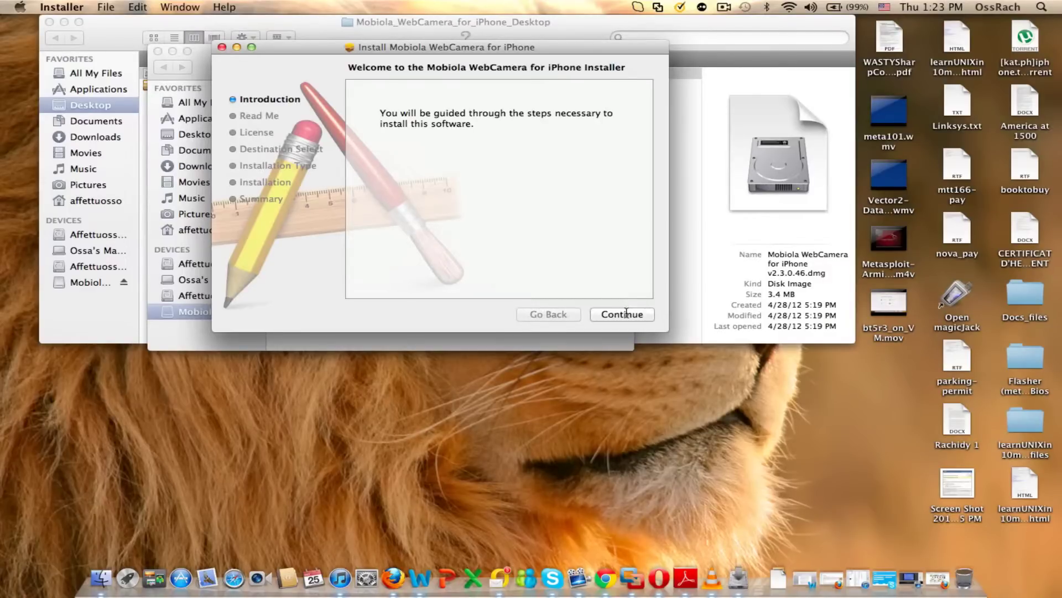
- Continue through the Introduction, Read Me and license pages to the Agree prompt
left_click(626, 314)
left_click(626, 314)
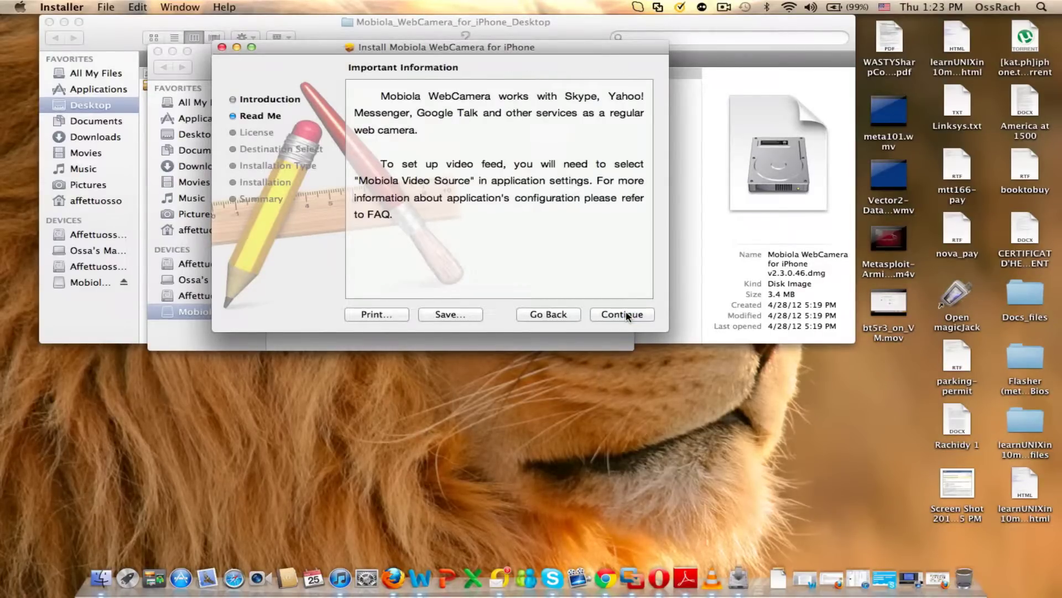
left_click(629, 315)
left_click(628, 315)
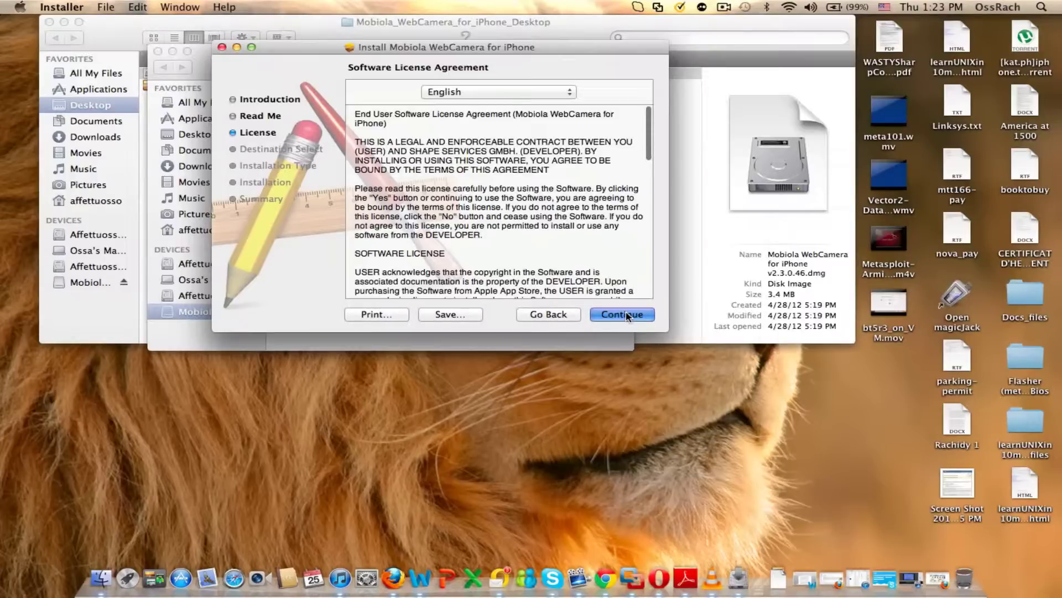
left_click(629, 315)
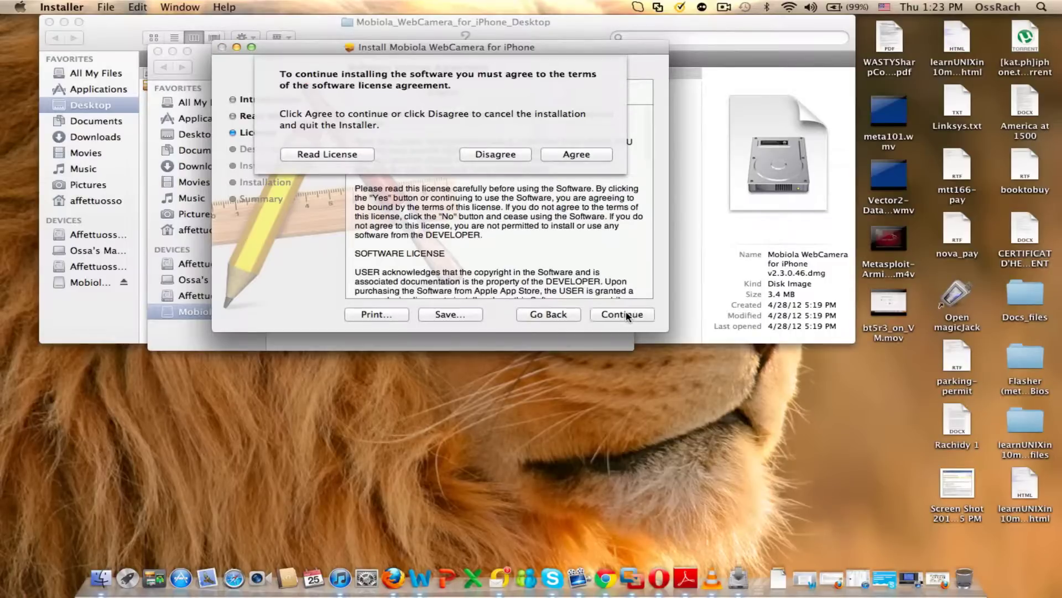
- Agree to the license, keep the default destination, and start the standard install
left_click(580, 157)
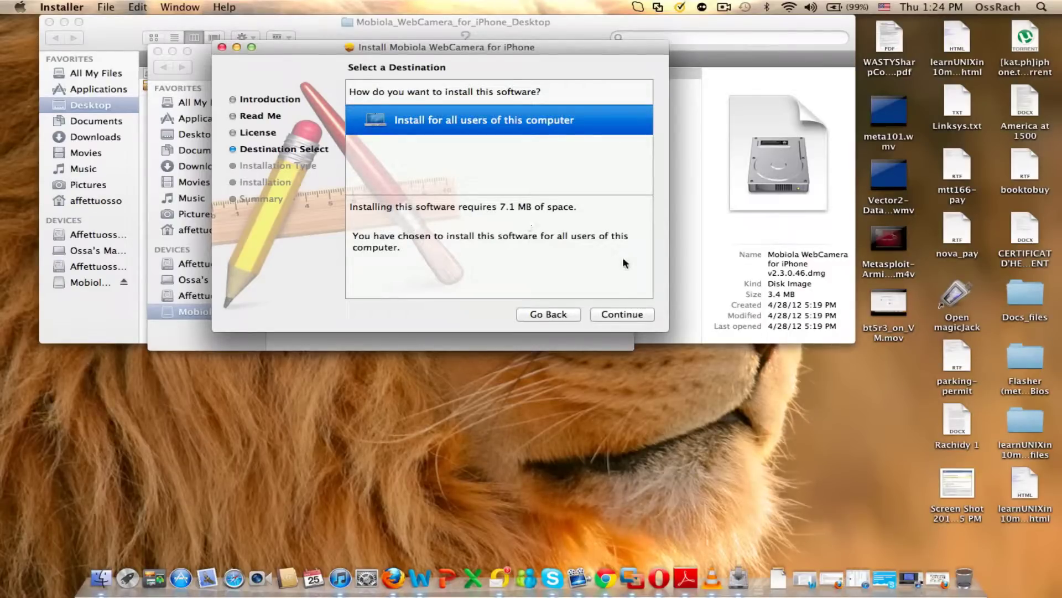
left_click(632, 315)
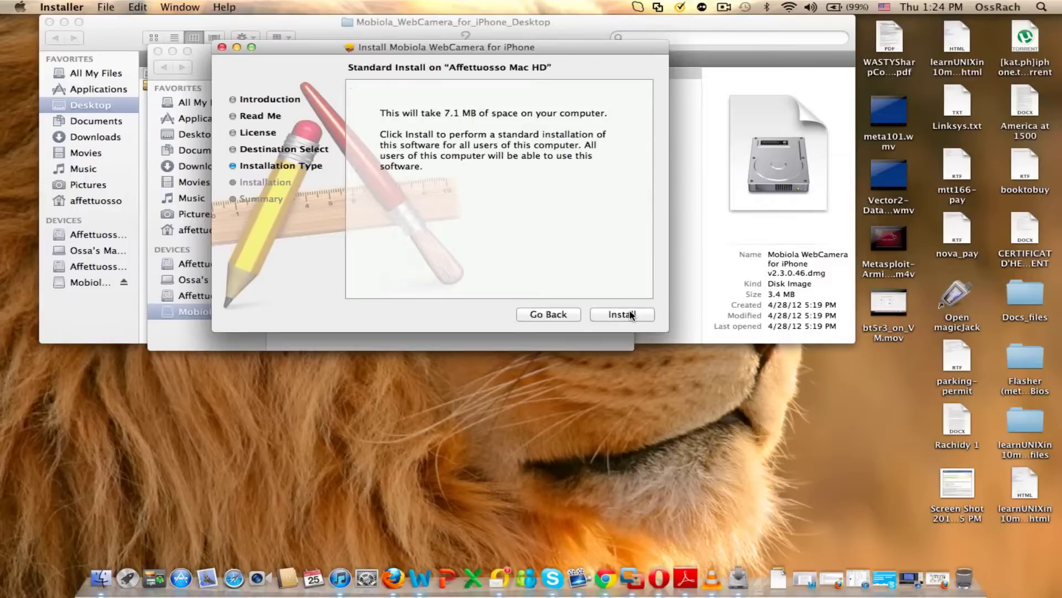
left_click(631, 315)
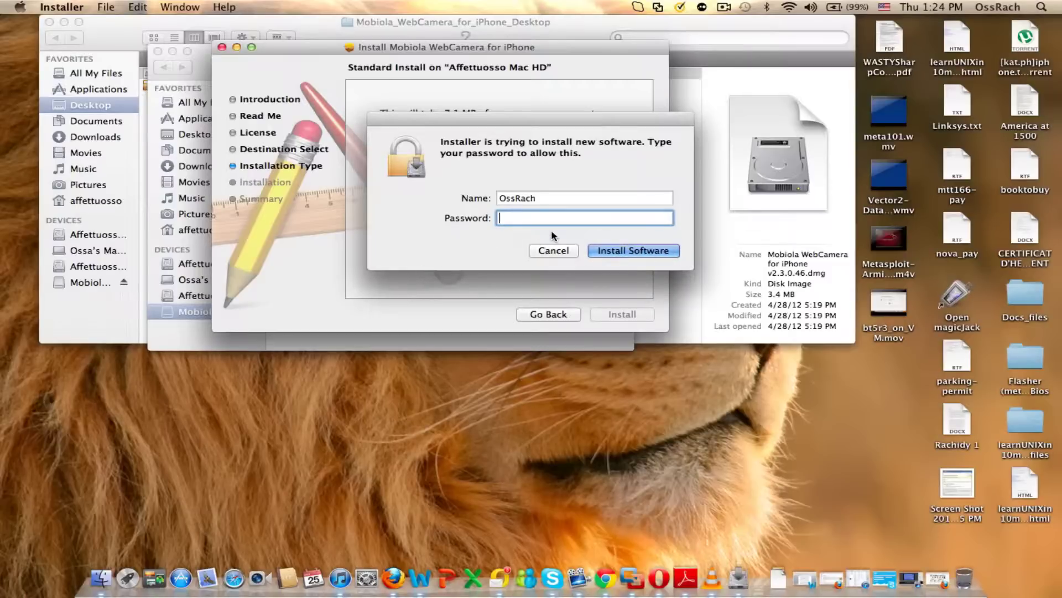
type("••••••••")
type("•••")
- Authenticate with the password, close the finished installer, and close both Finder windows
key("Return")
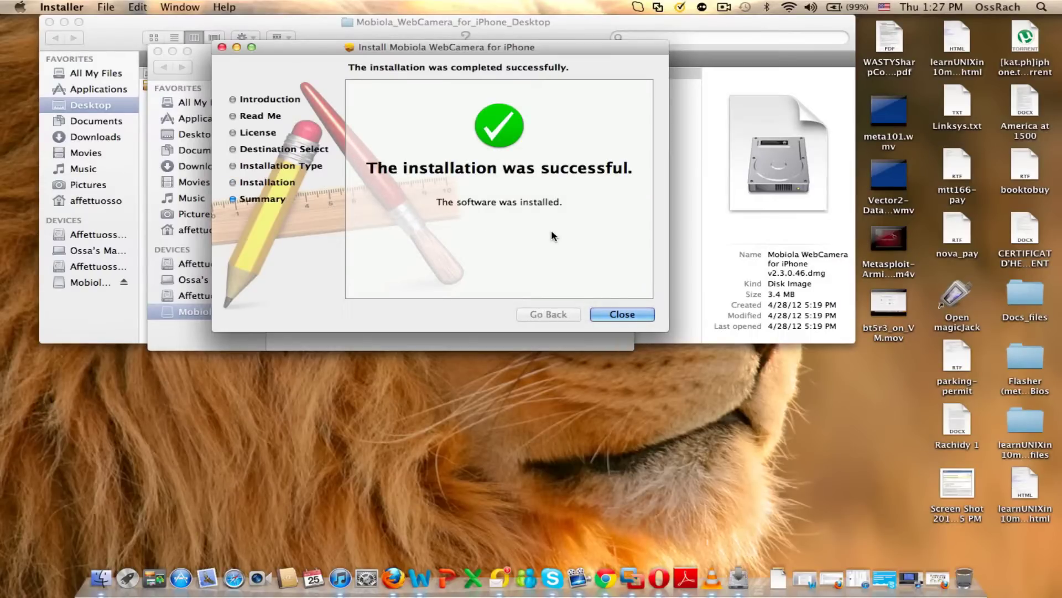
left_click(635, 315)
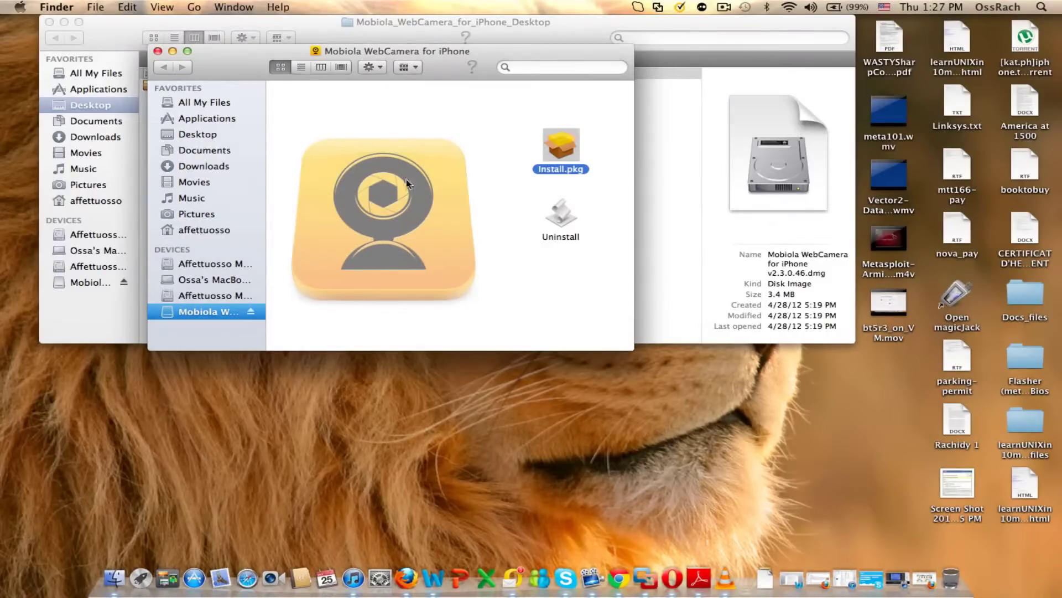
left_click(158, 51)
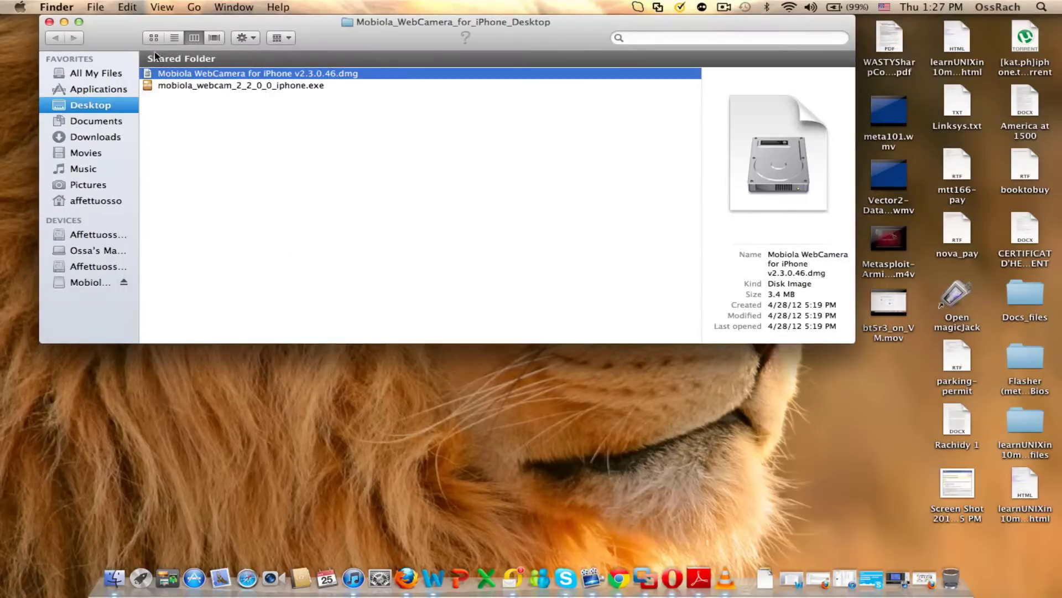
left_click(64, 22)
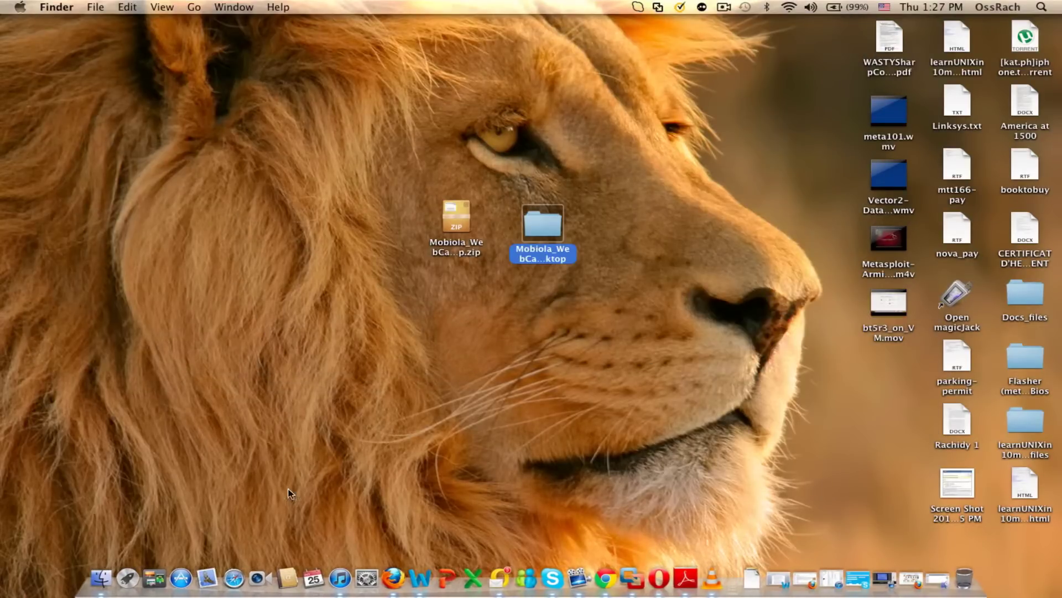
- Launch Mobiola WebCamera from Launchpad and open its Network settings with the wrench button
left_click(137, 560)
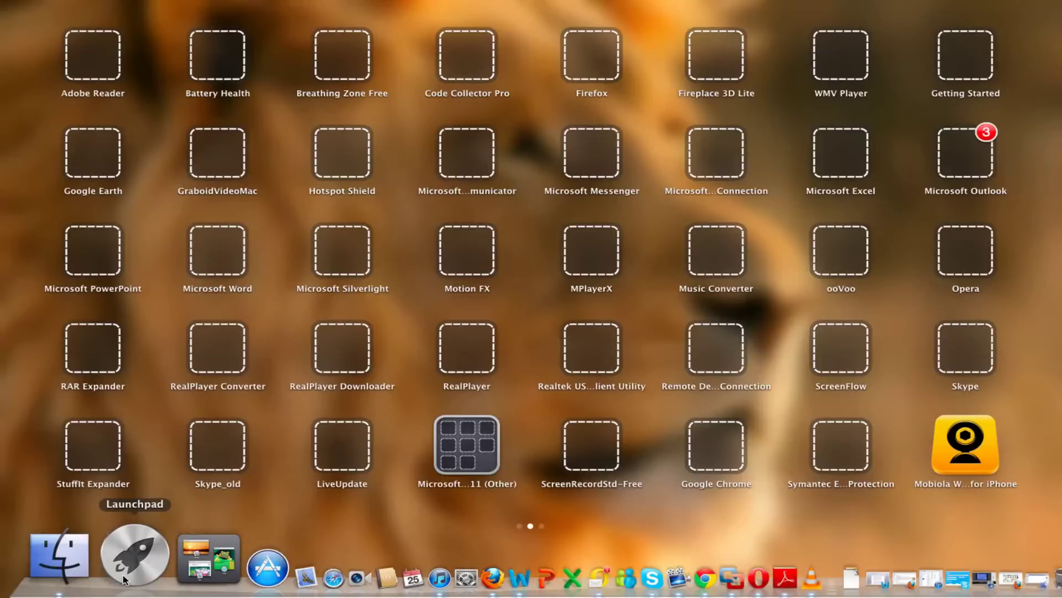
left_click(966, 442)
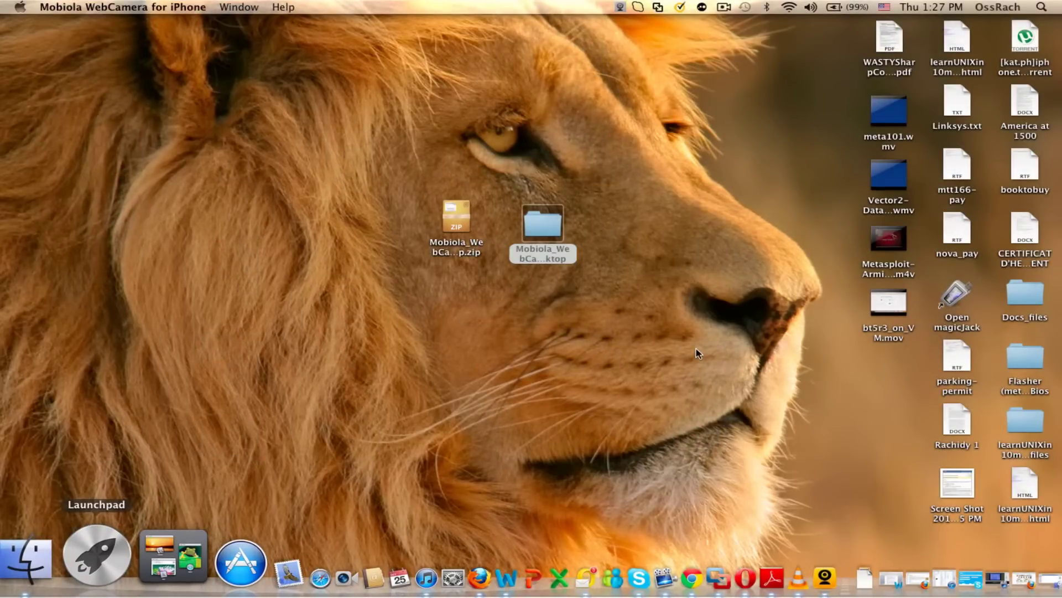
left_click_drag(840, 129, 592, 26)
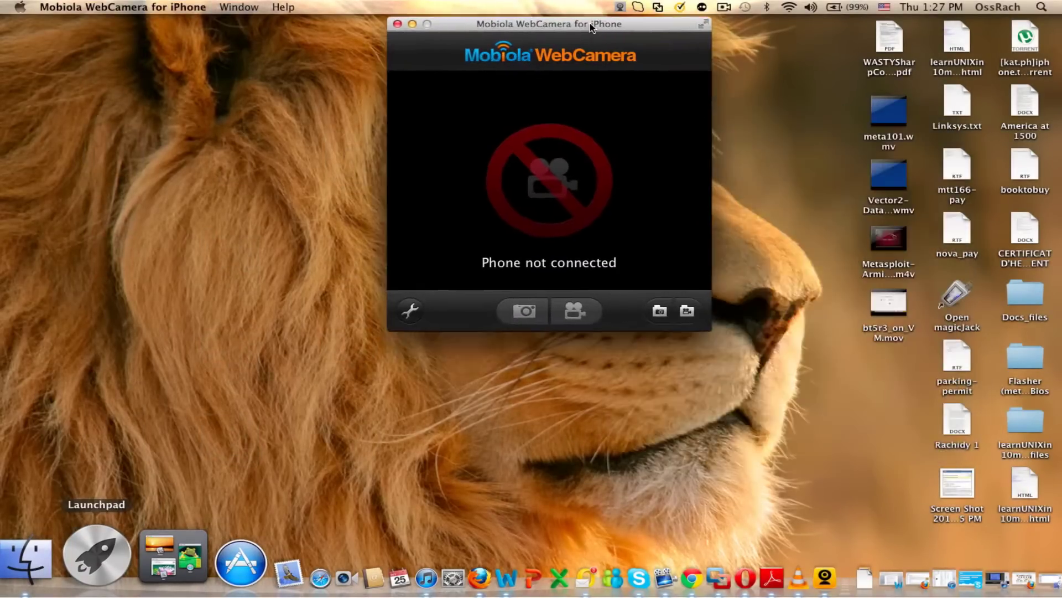
left_click(412, 310)
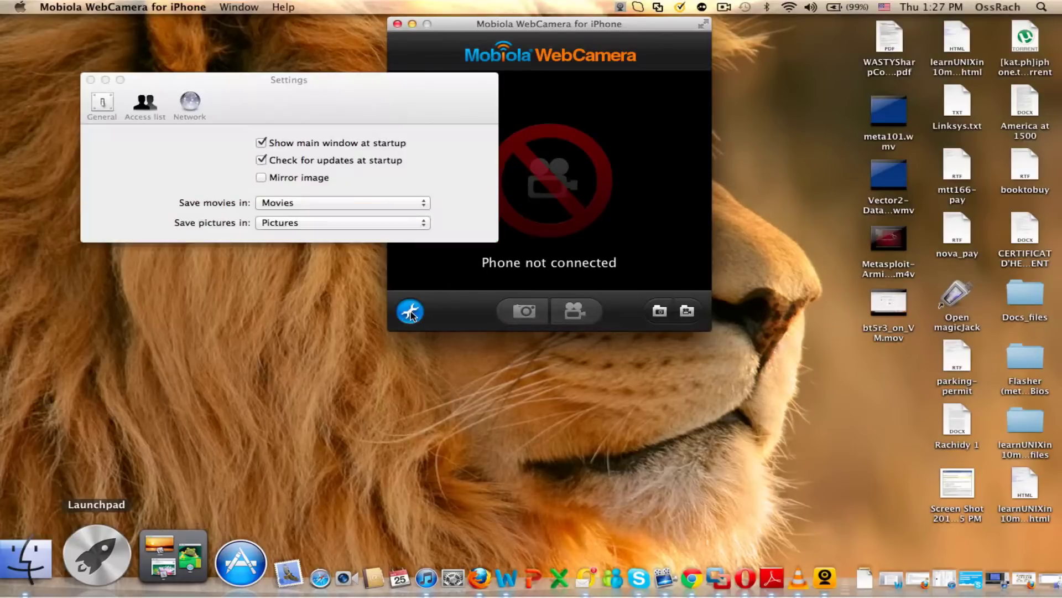
left_click(191, 104)
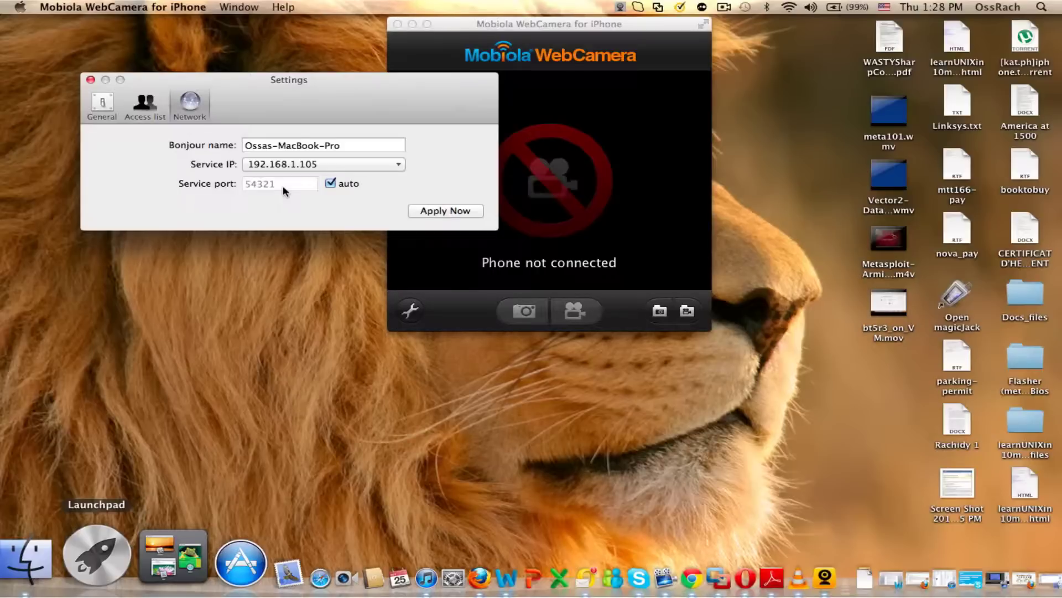
left_click(436, 214)
- Open Security & Privacy from System Preferences and unlock it with the administrator password
left_click(19, 7)
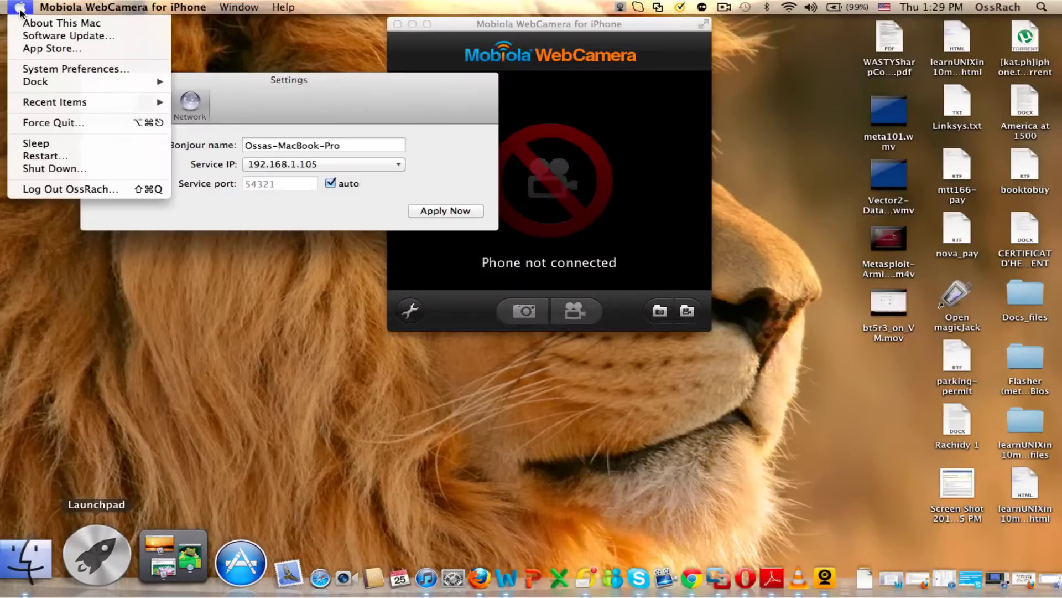
left_click(67, 71)
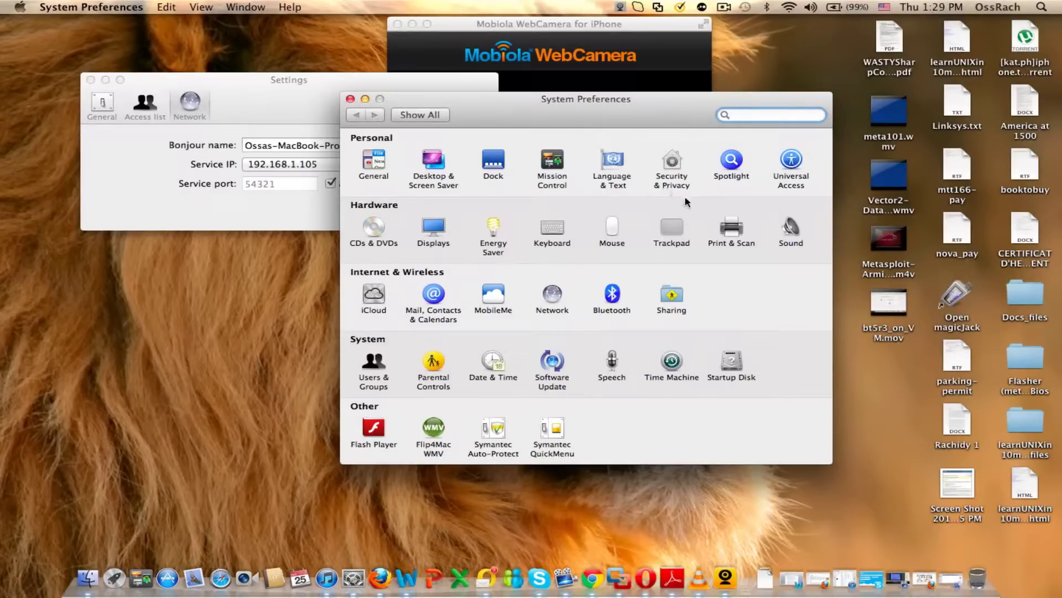
left_click(674, 160)
mouse_move(621, 96)
left_mouse_down()
mouse_move(501, 58)
mouse_move(498, 18)
left_mouse_up()
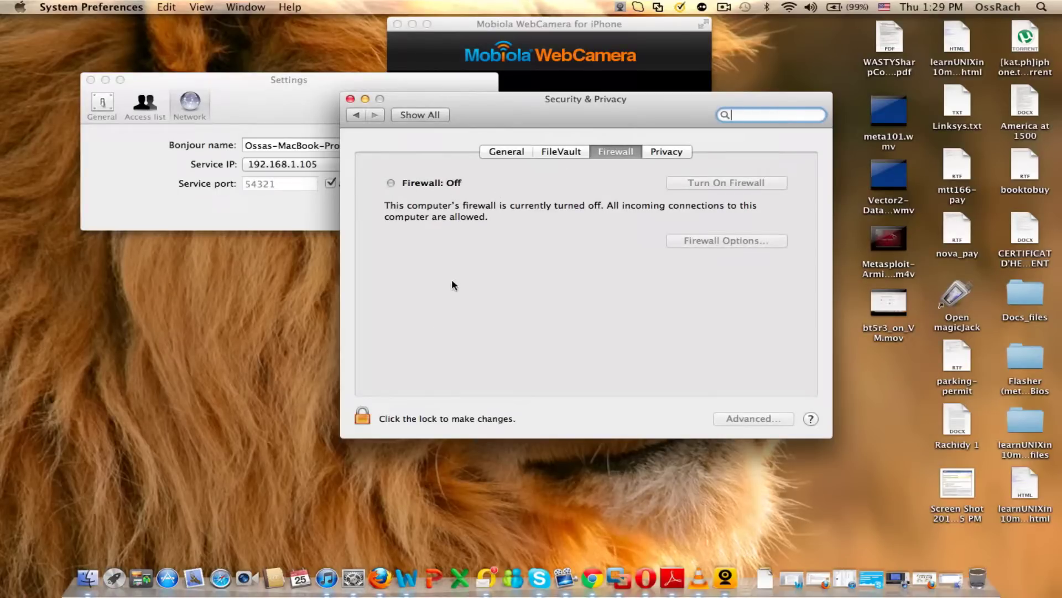
left_click(367, 415)
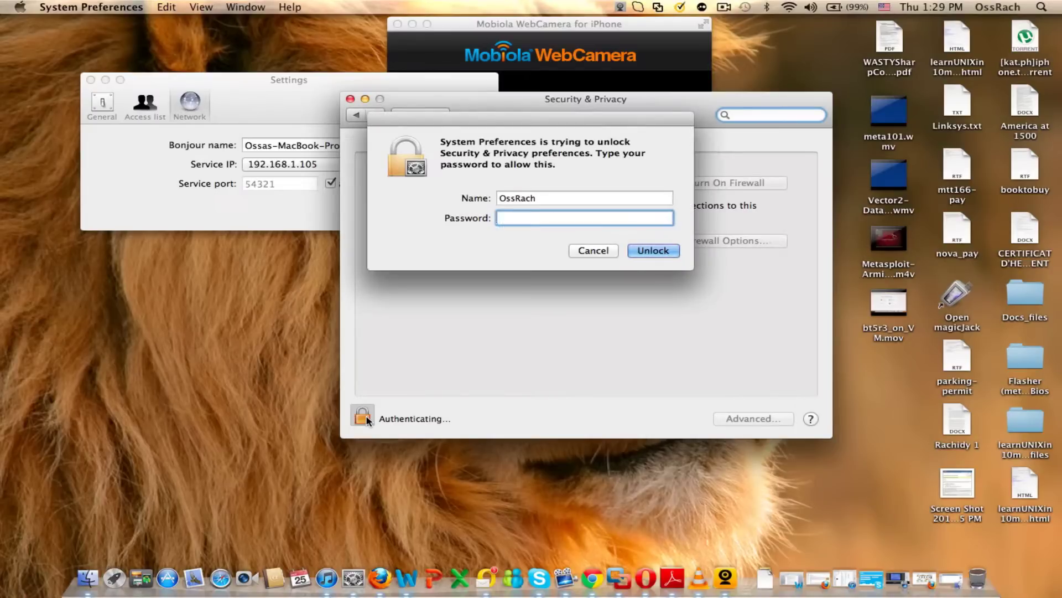
type("p*****")
type("****")
key("Return")
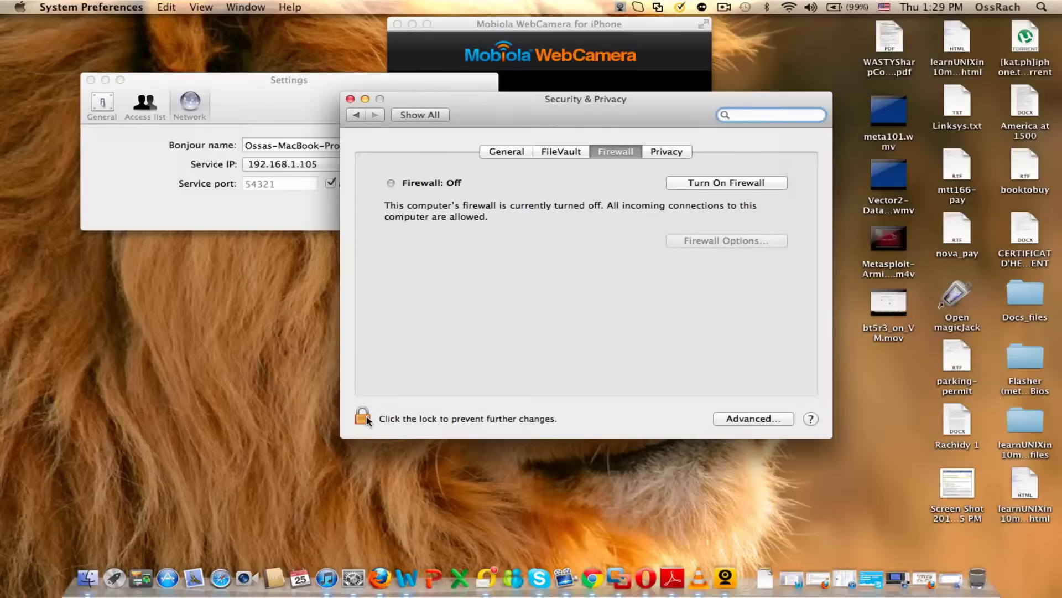
- Turn on the firewall and allow Mobiola WebCamera incoming connections in Firewall Options
left_click(730, 183)
left_click(710, 240)
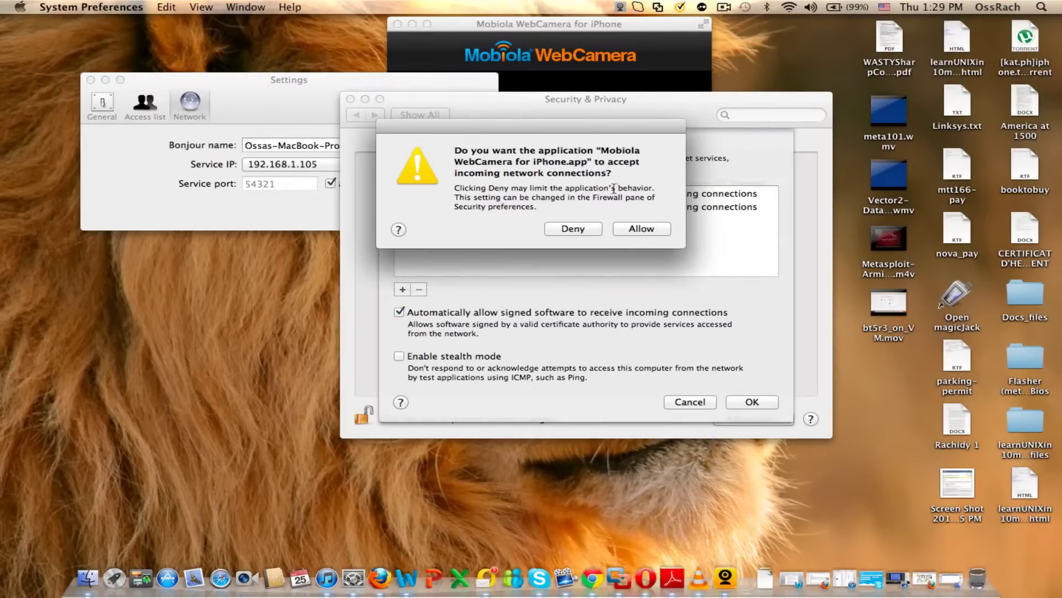
left_click(642, 228)
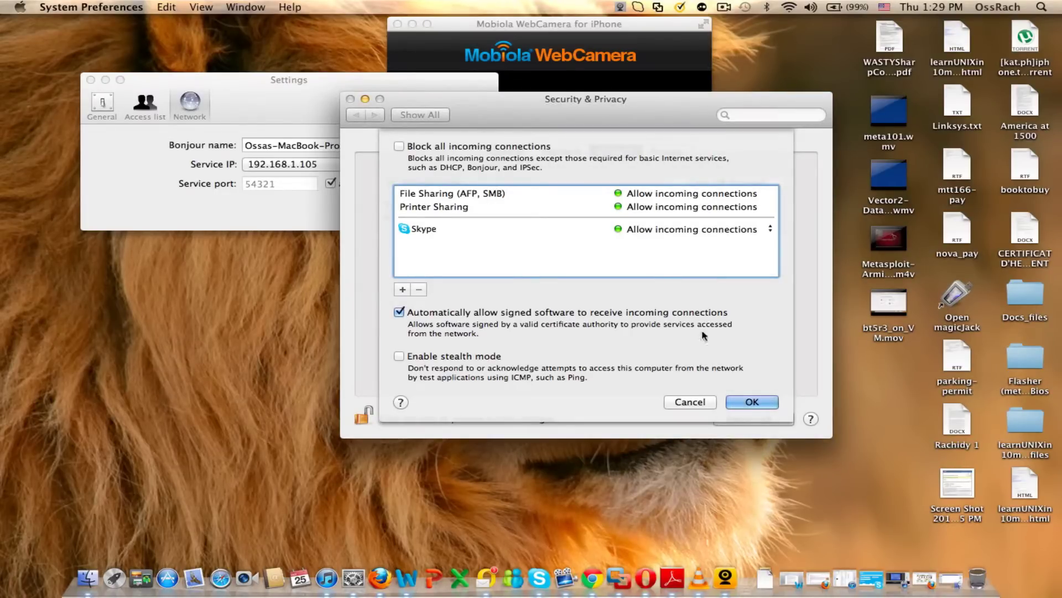
left_click(753, 401)
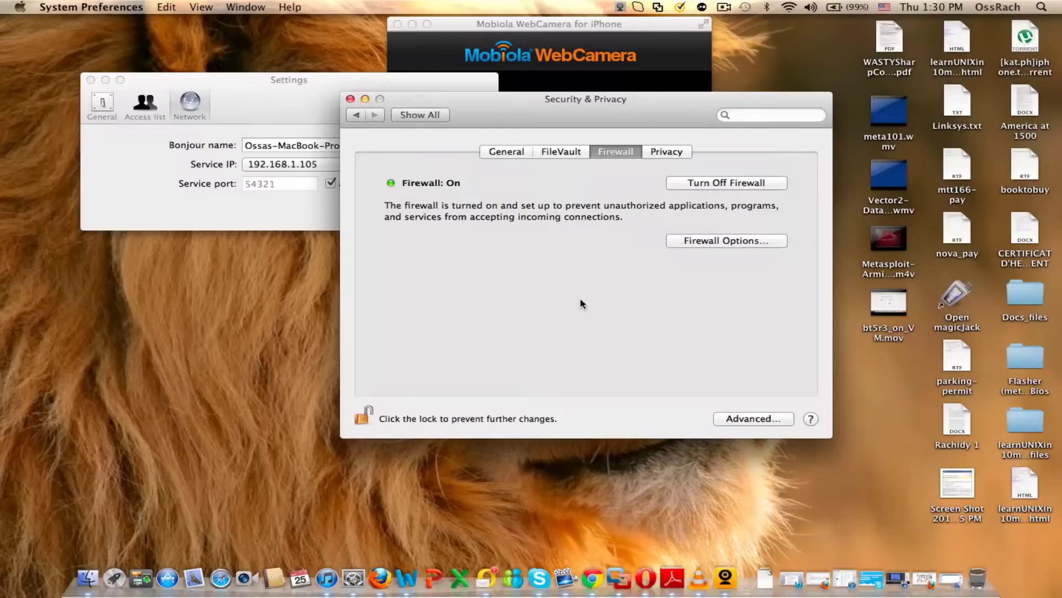
- Stop sending diagnostic data to Apple and turn off Location Services in the Privacy tab
left_click(668, 153)
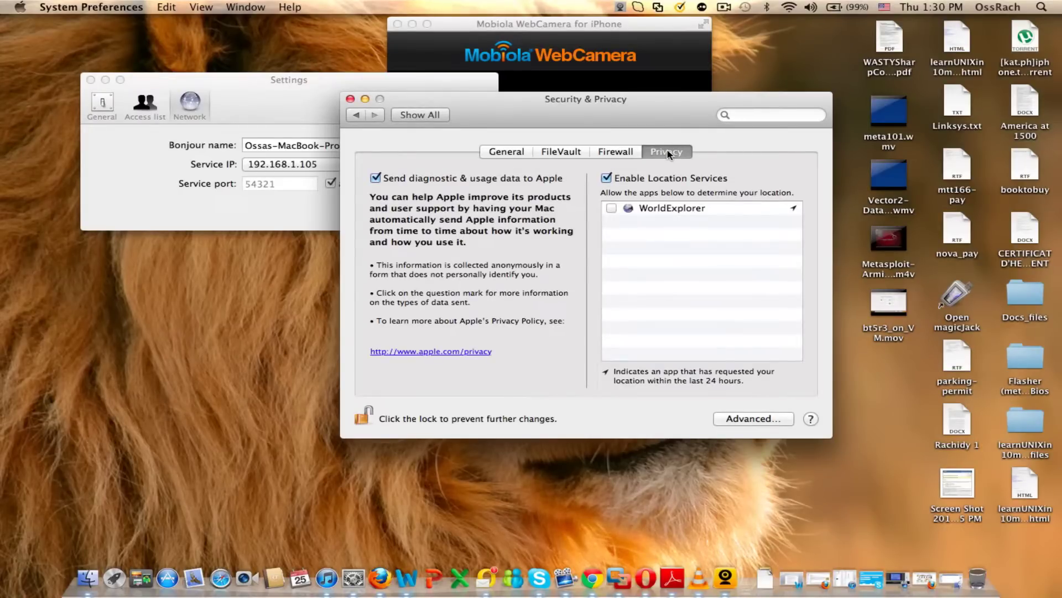
left_click(375, 177)
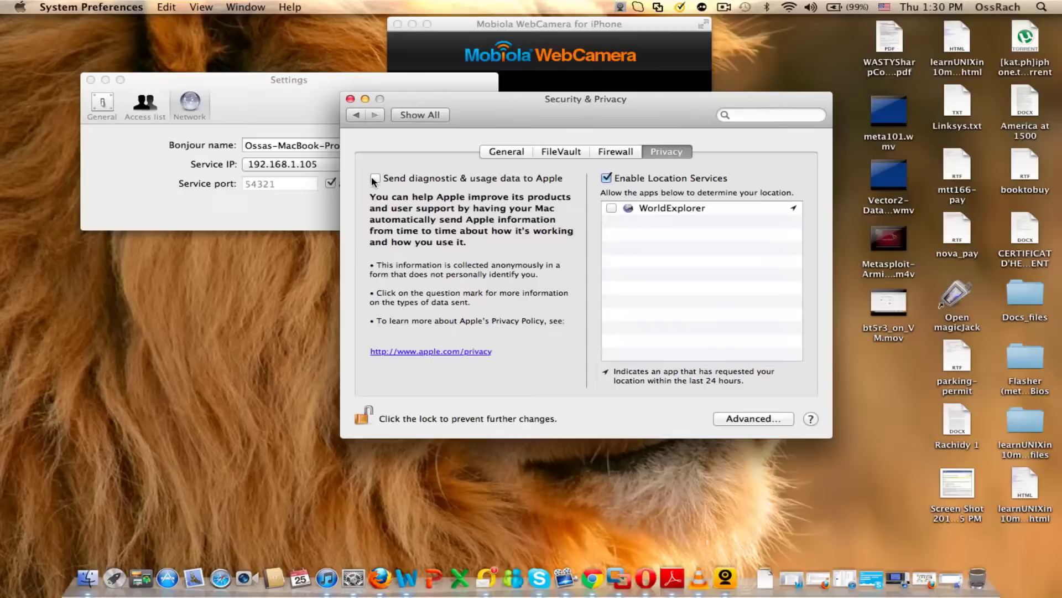
left_click(607, 178)
left_click(633, 220)
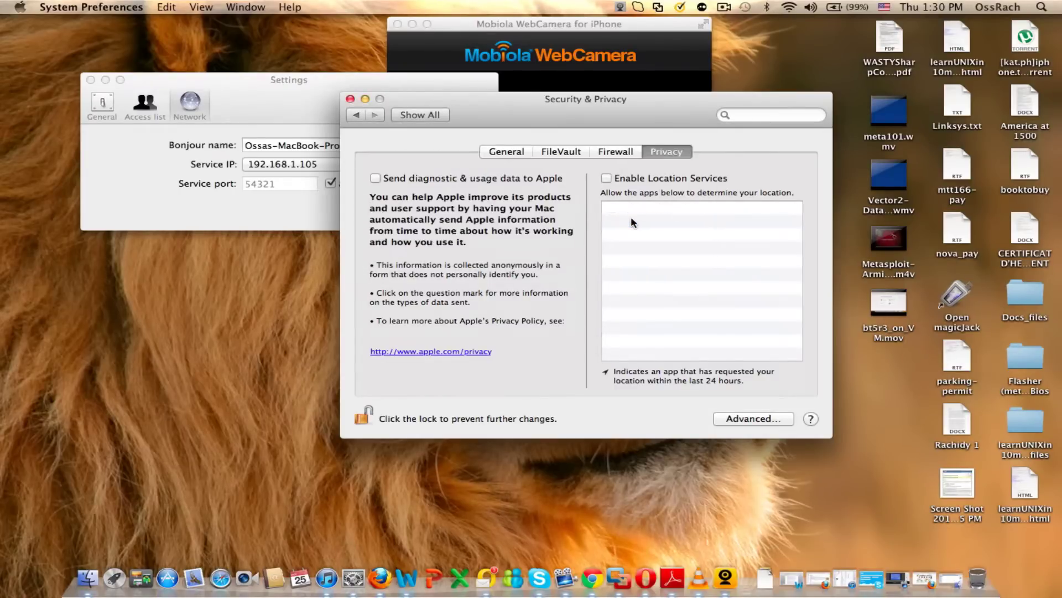
- Review the Firewall, FileVault, General and Advanced settings unchanged, then return to Show All
left_click(611, 152)
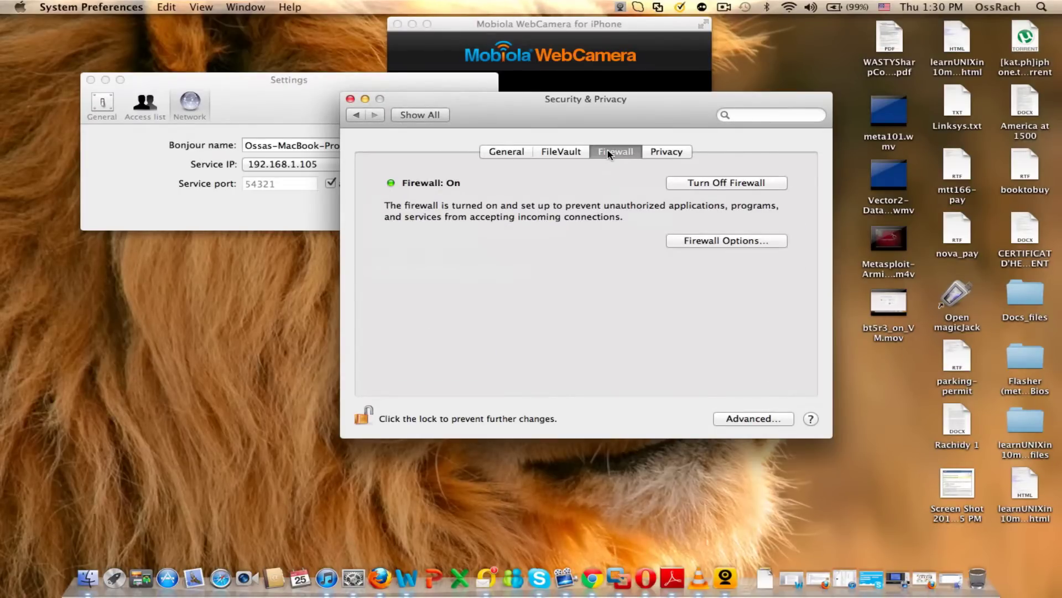
left_click(553, 151)
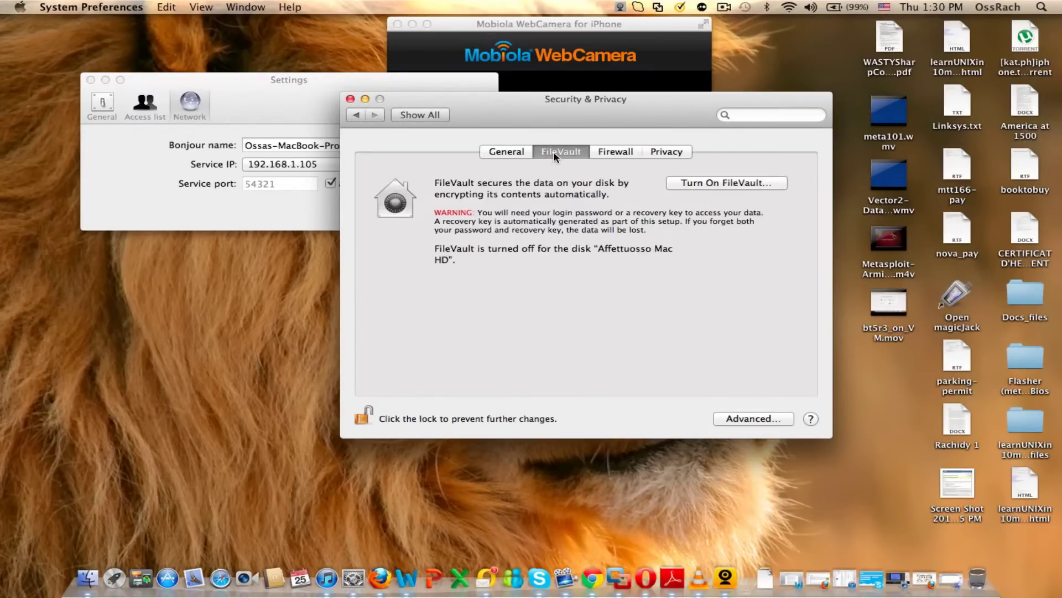
left_click(513, 158)
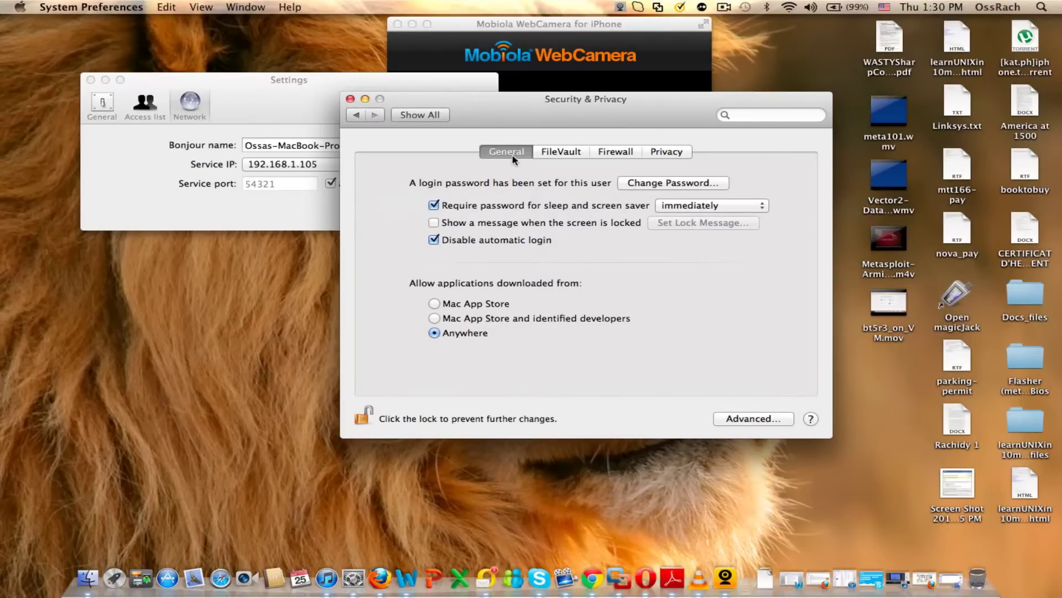
left_click(625, 156)
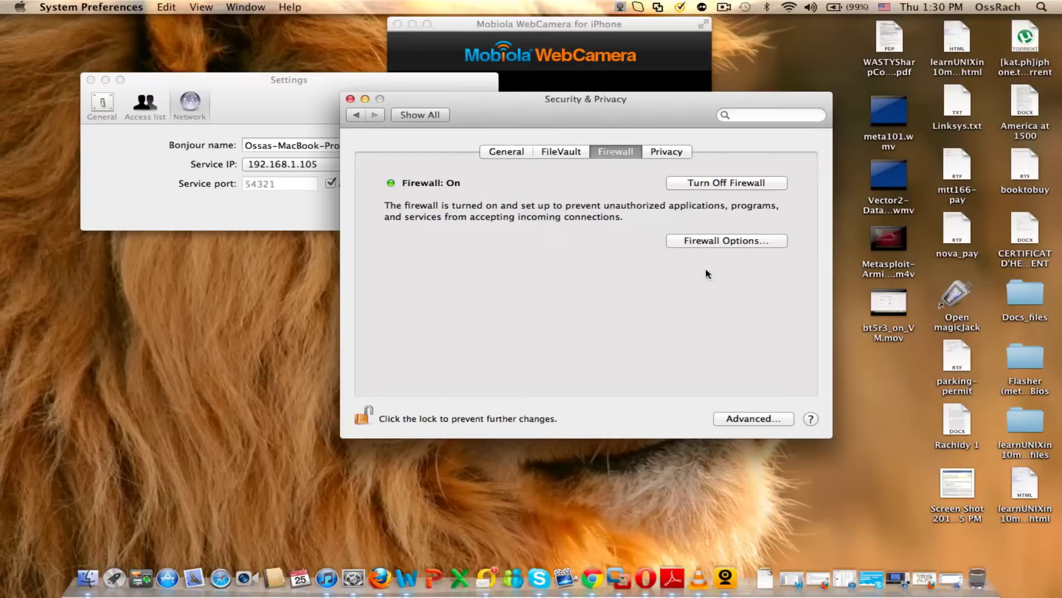
left_click(751, 418)
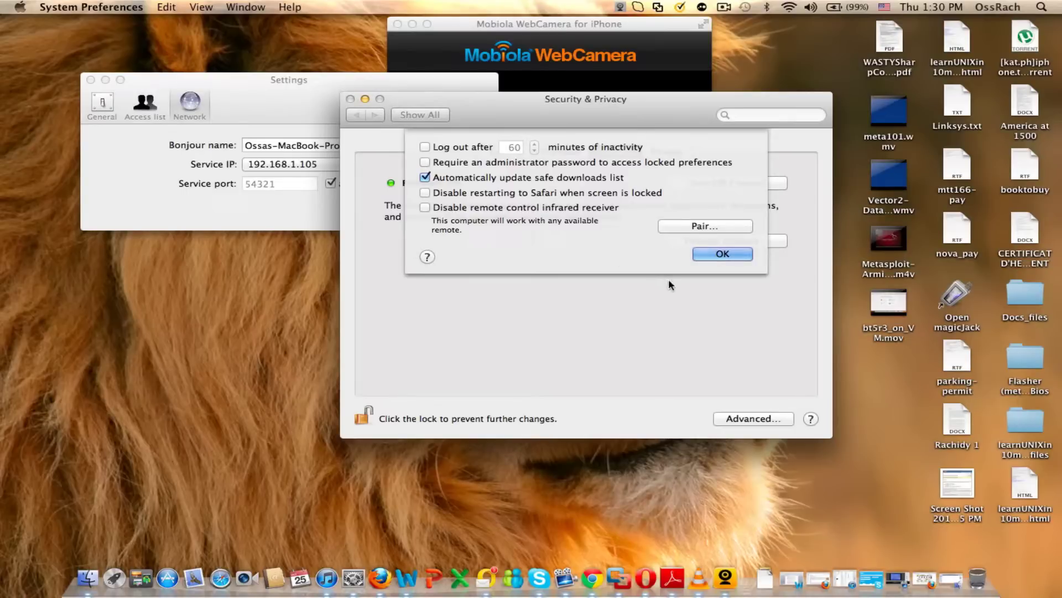
left_click(723, 254)
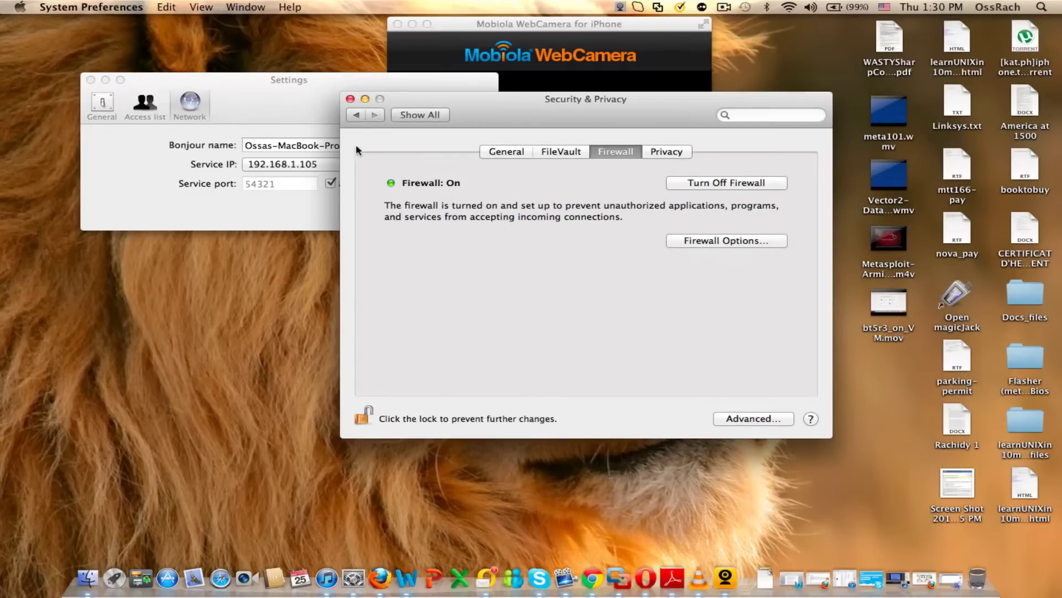
left_click(356, 115)
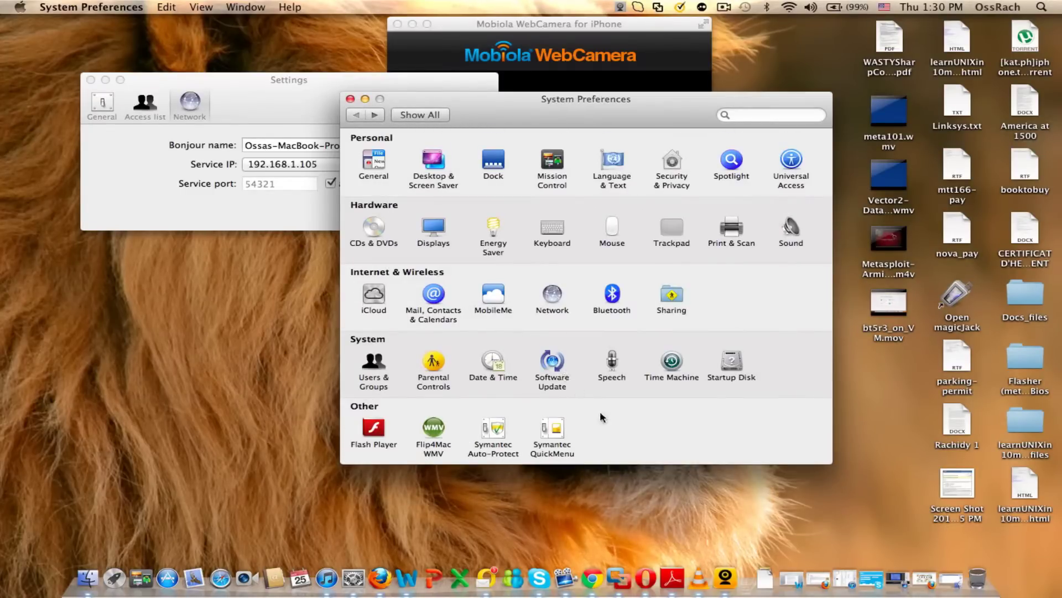
- Select the Management entry in Symantec QuickMenu preferences and move the connection alert aside
left_click(553, 432)
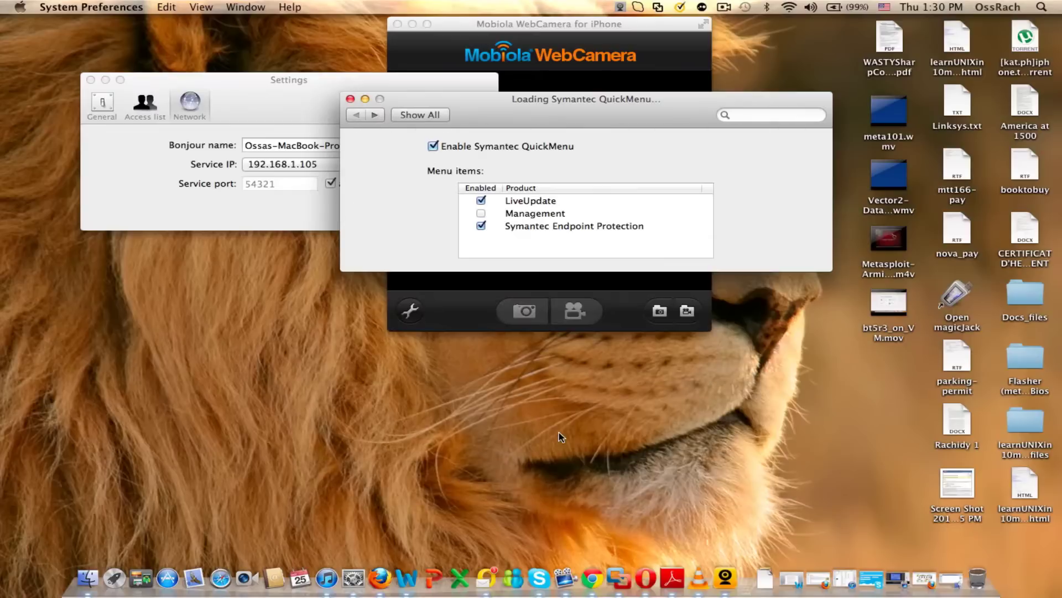
left_click(482, 214)
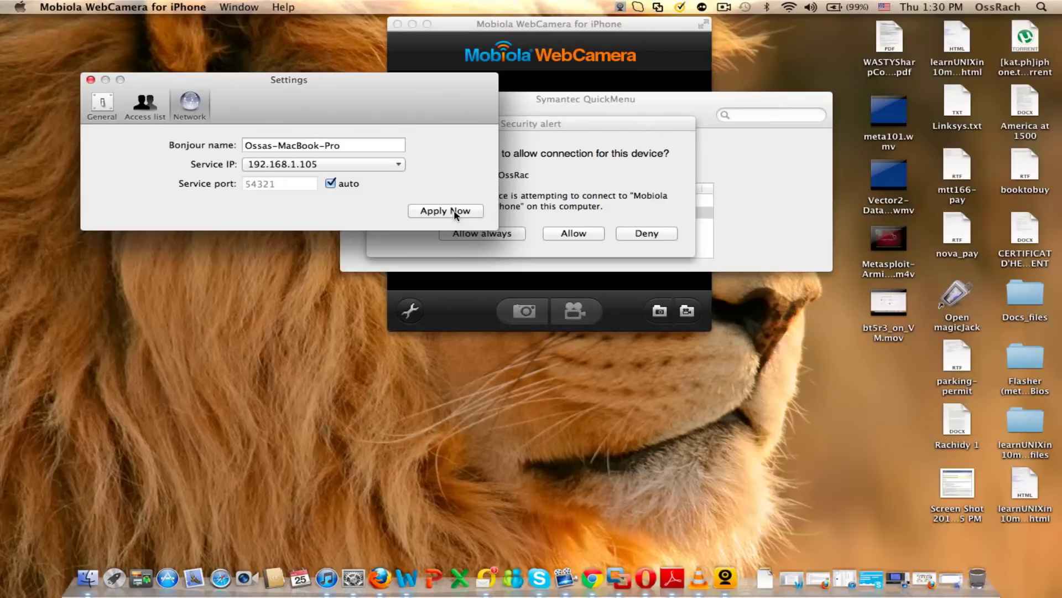
left_click_drag(557, 126, 655, 117)
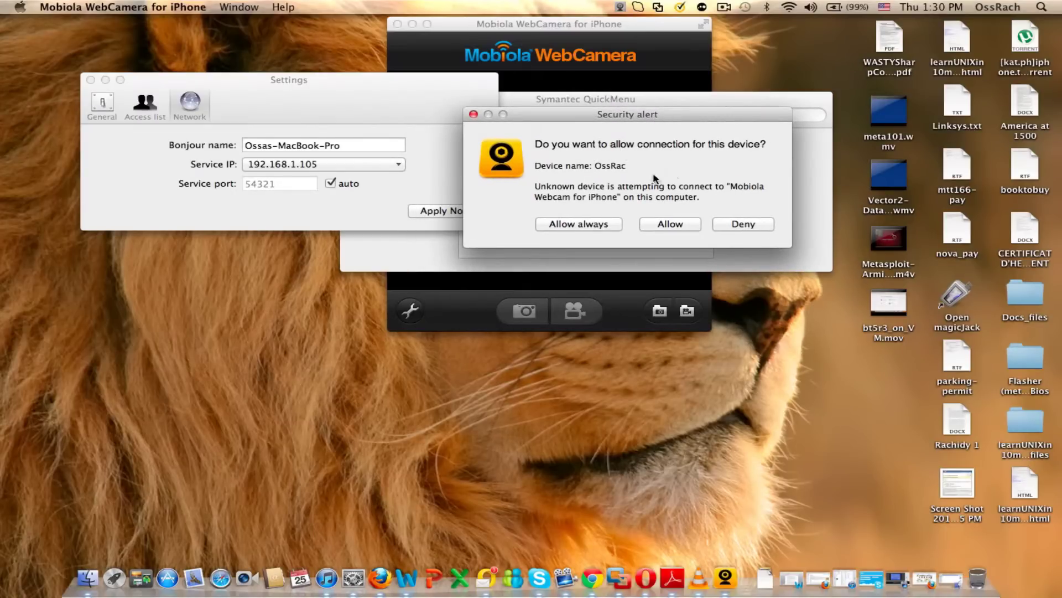
mouse_move(654, 116)
left_mouse_down()
mouse_move(580, 261)
mouse_move(489, 143)
left_mouse_up()
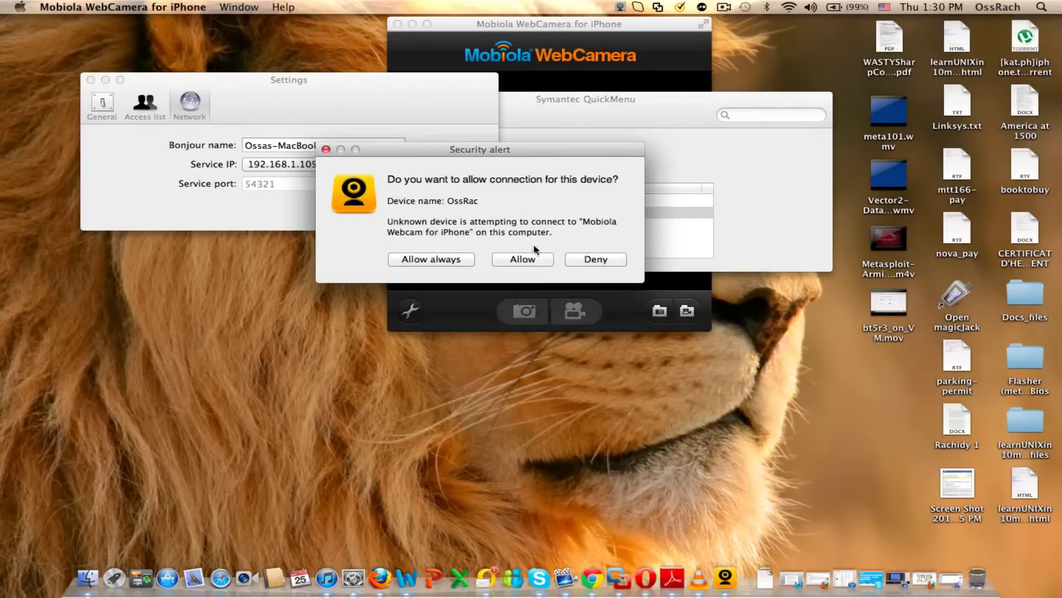
left_click(442, 260)
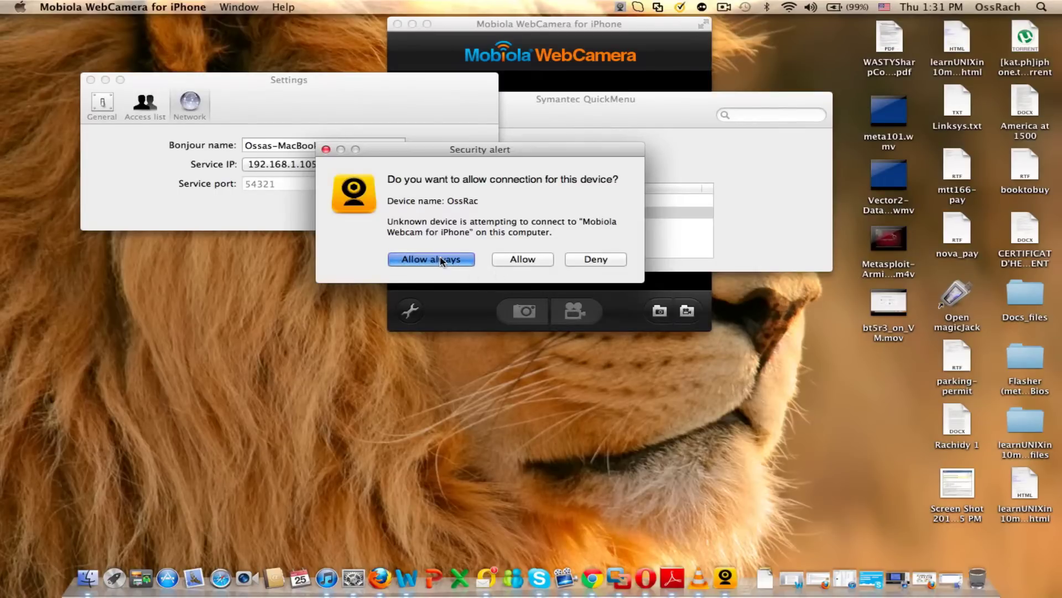
- Always allow the iPhone to connect and apply the network settings to start the feed
left_click(440, 258)
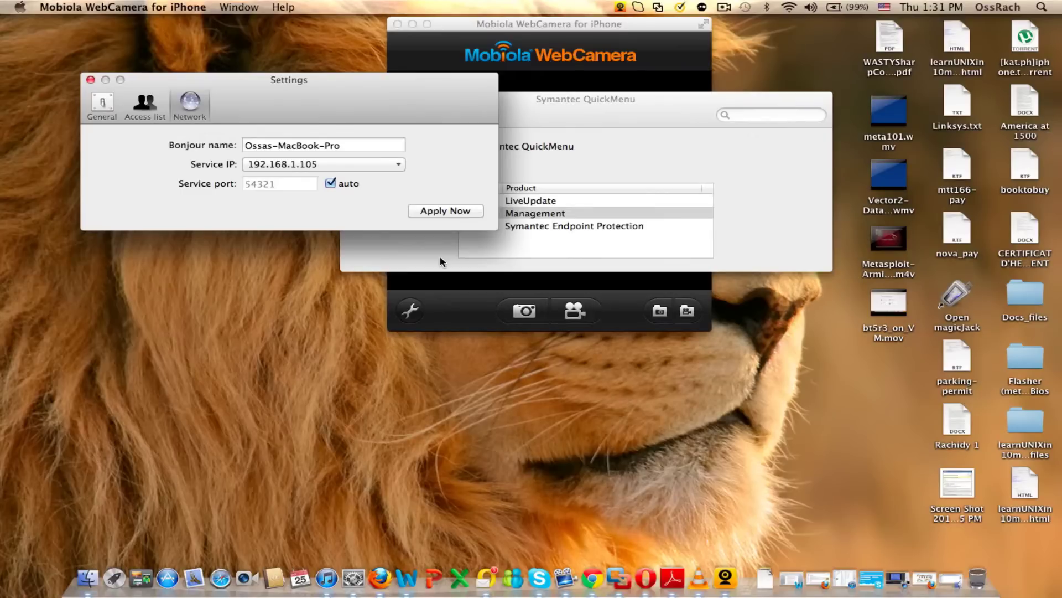
left_click(448, 213)
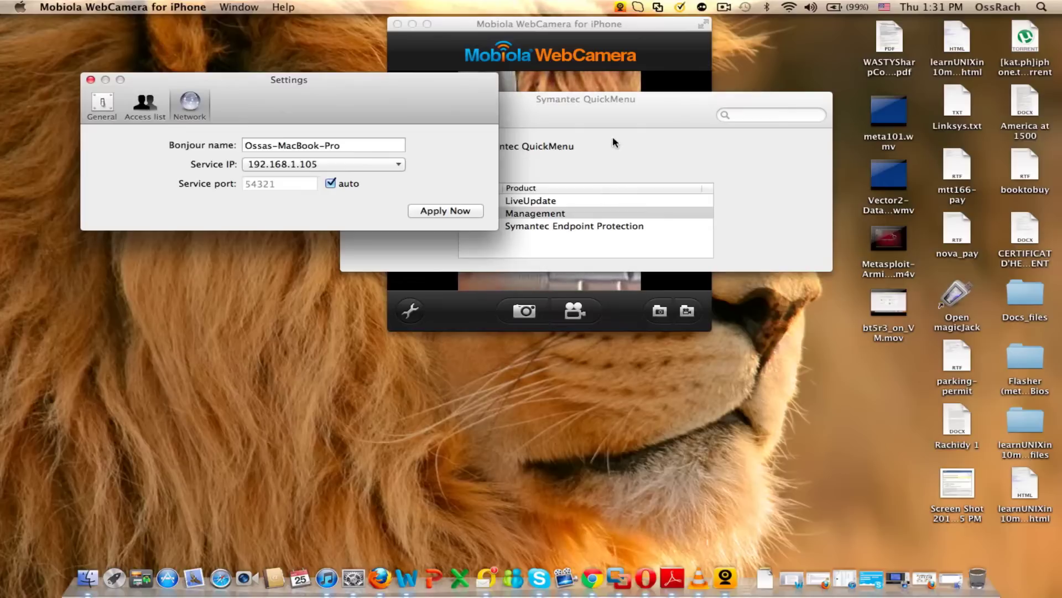
left_click(464, 214)
left_click(90, 81)
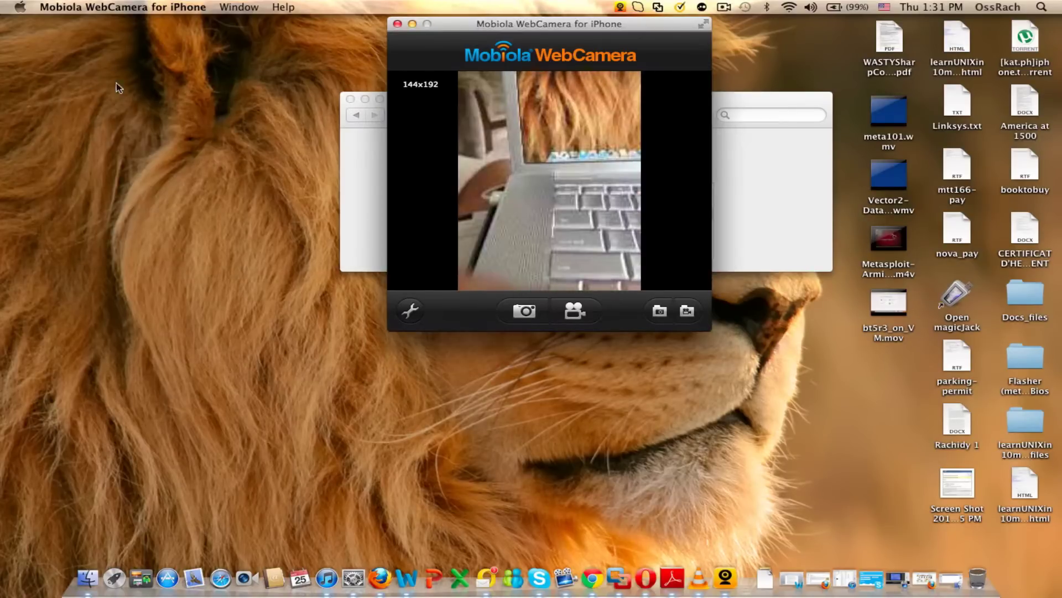